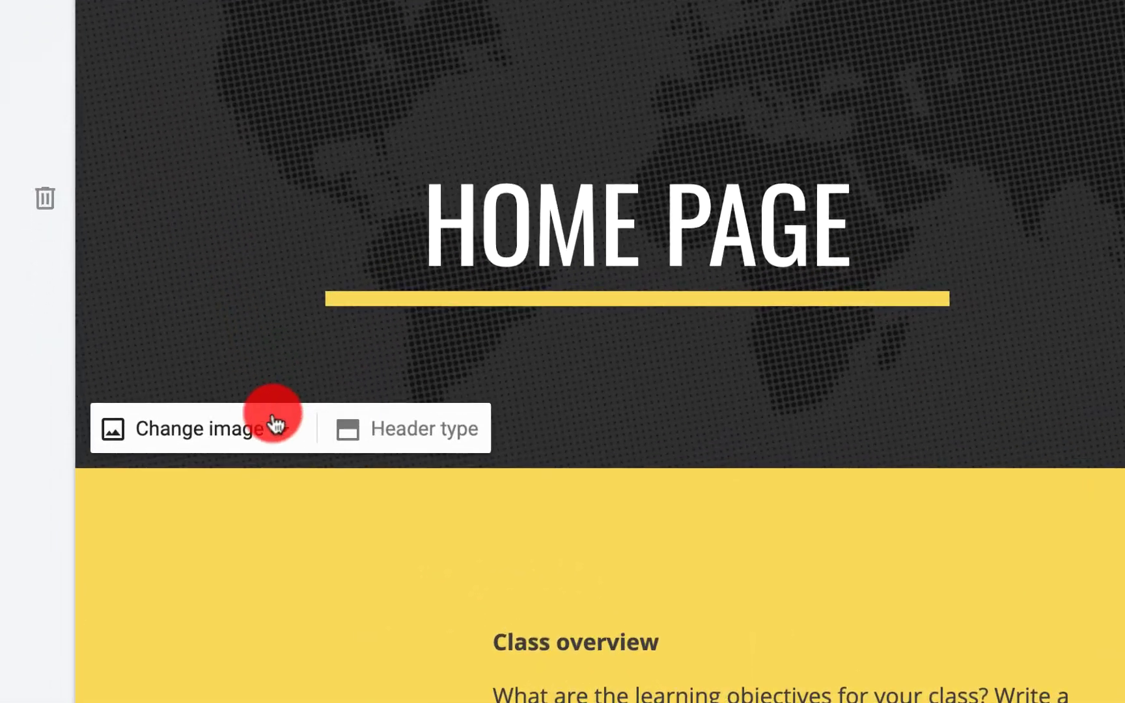
Step: Open the header's Select image picker and browse its Gallery, By URL, Search and album tabs
{"action": "left_click", "coordinate": [191, 511]}
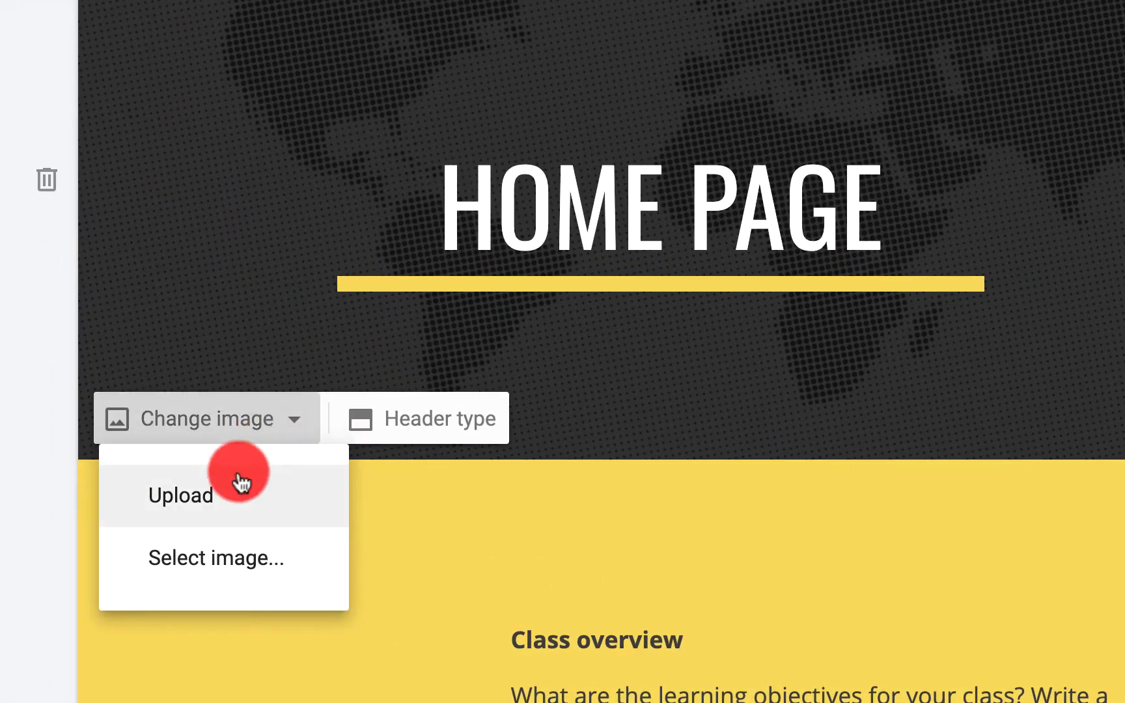
{"action": "left_click", "coordinate": [239, 557]}
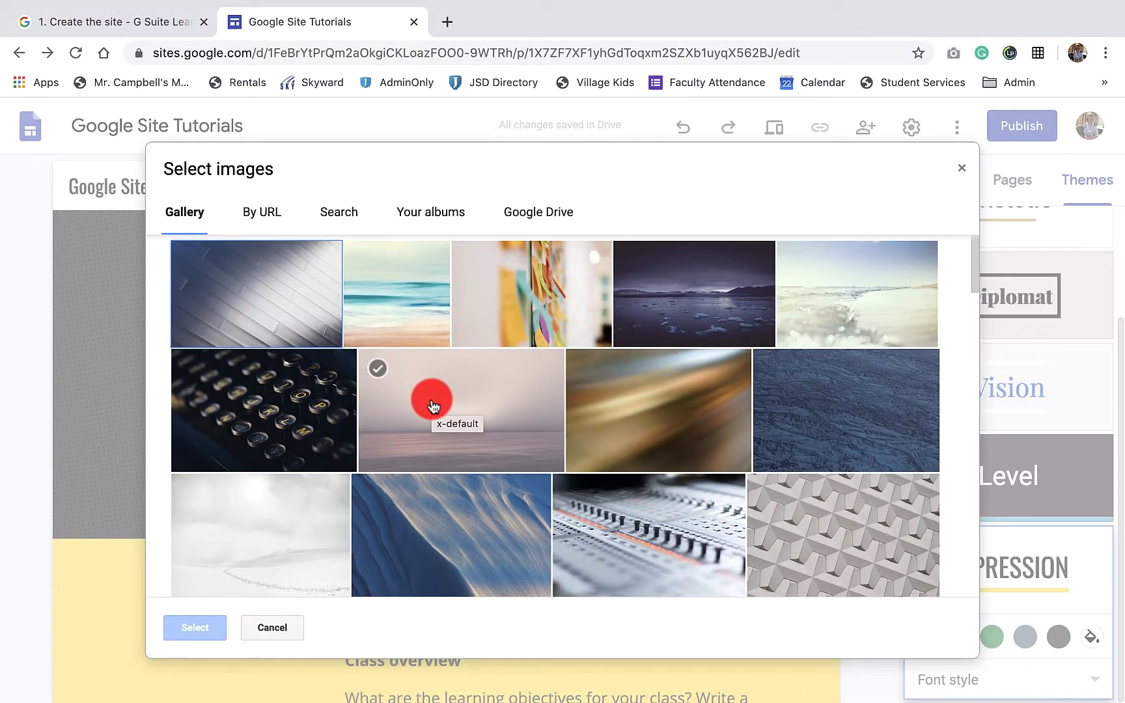
{"action": "left_click", "coordinate": [208, 89]}
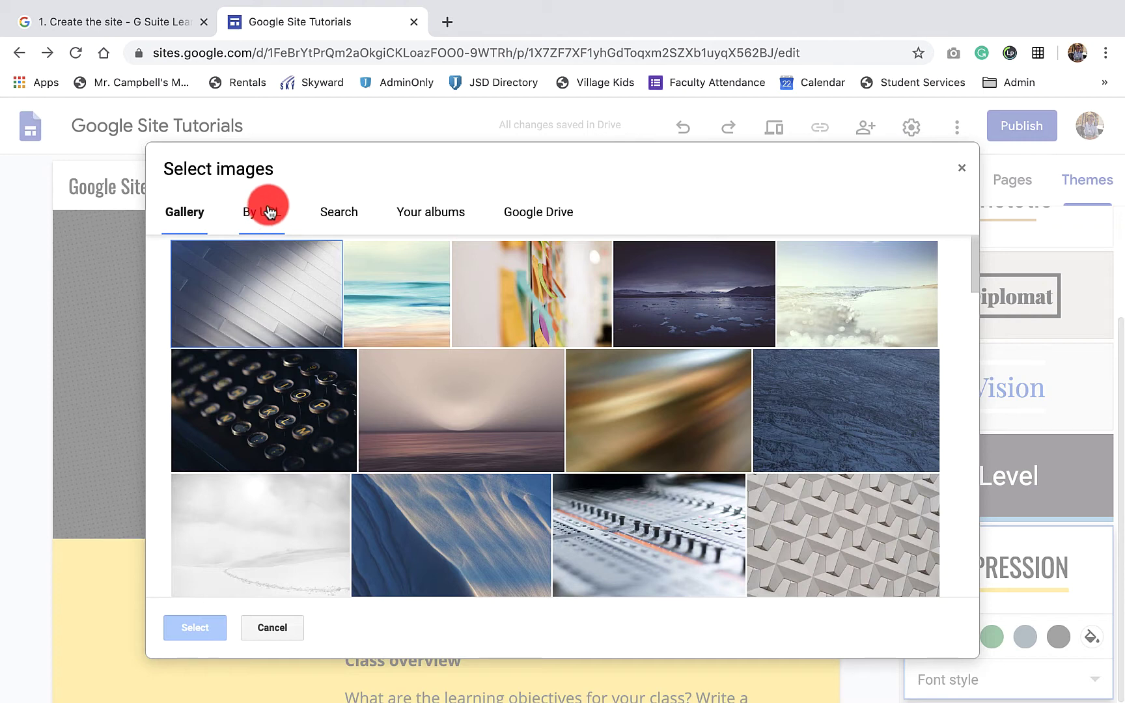
{"action": "left_click", "coordinate": [336, 213]}
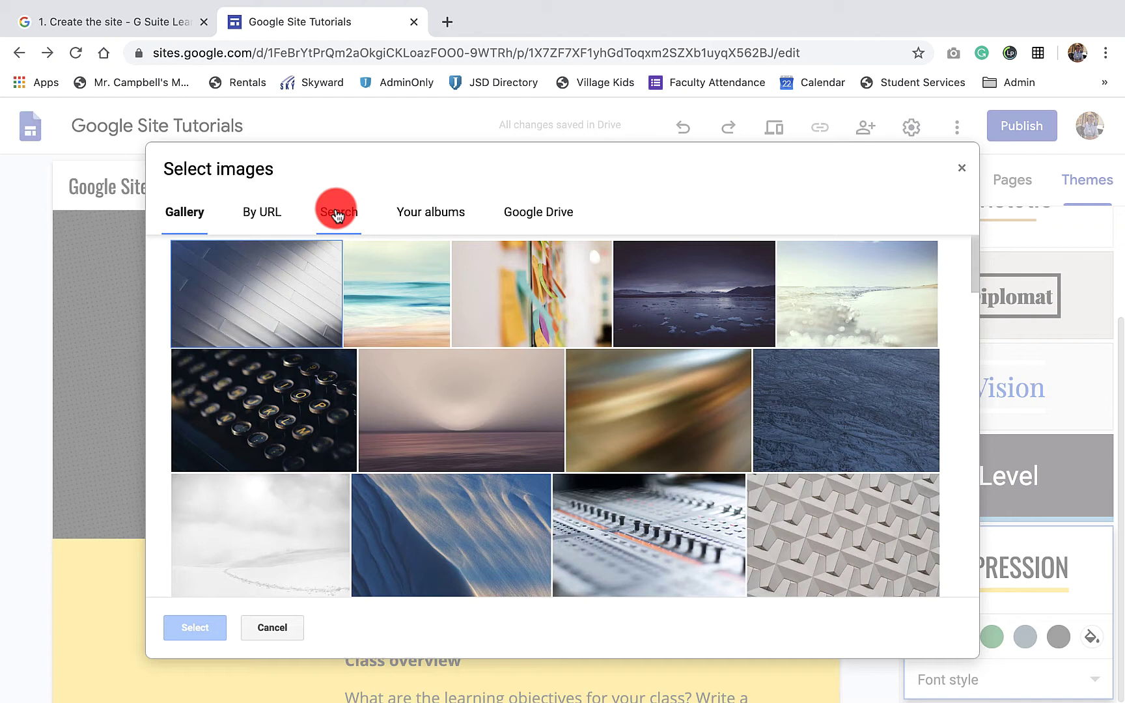
{"action": "left_click", "coordinate": [423, 215]}
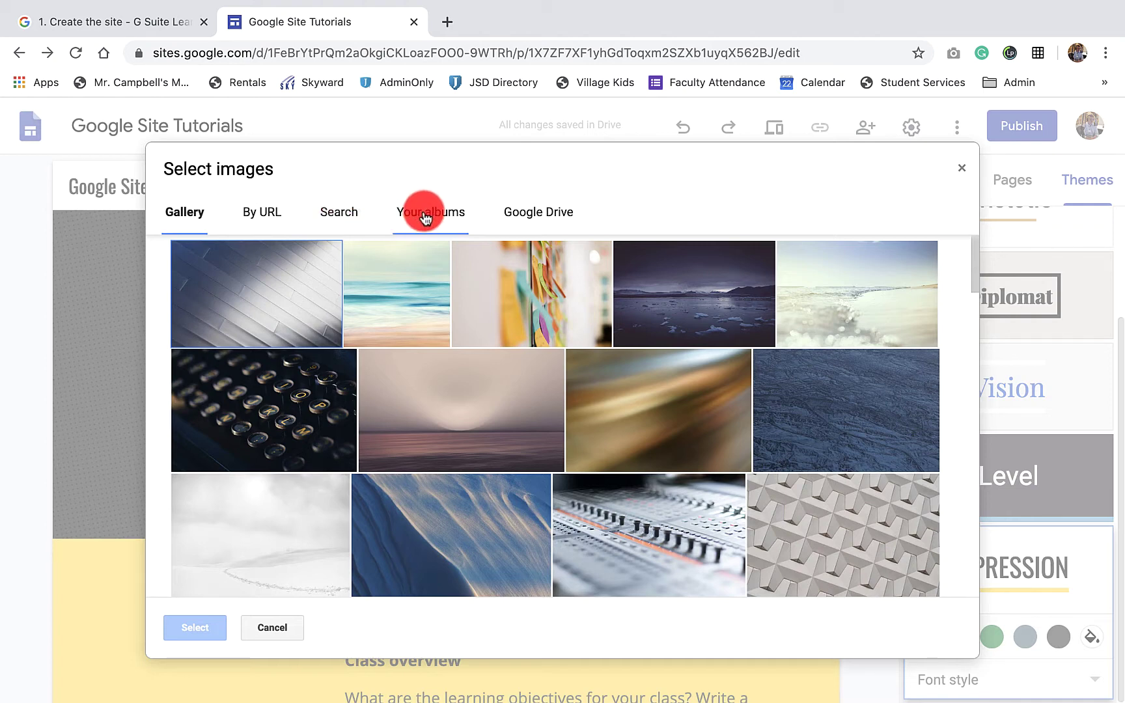
{"action": "left_click", "coordinate": [541, 213]}
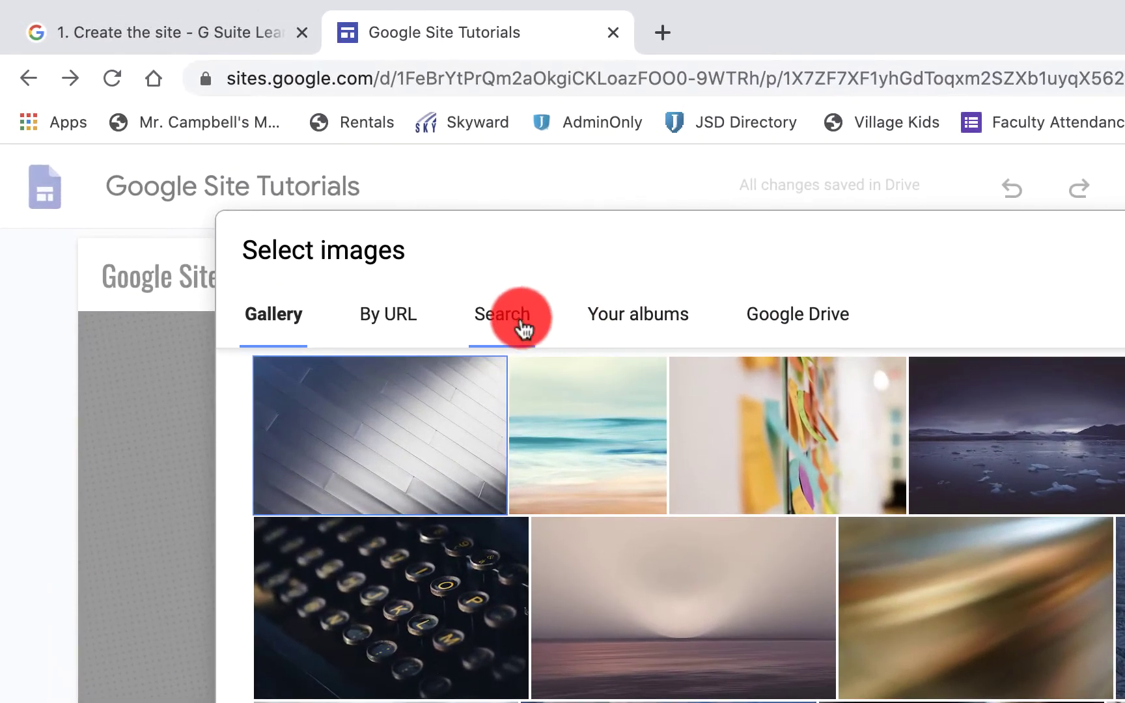
Step: Search images for 'Classic Books' and set the second book-spine photo as the header background
{"action": "left_click", "coordinate": [345, 213]}
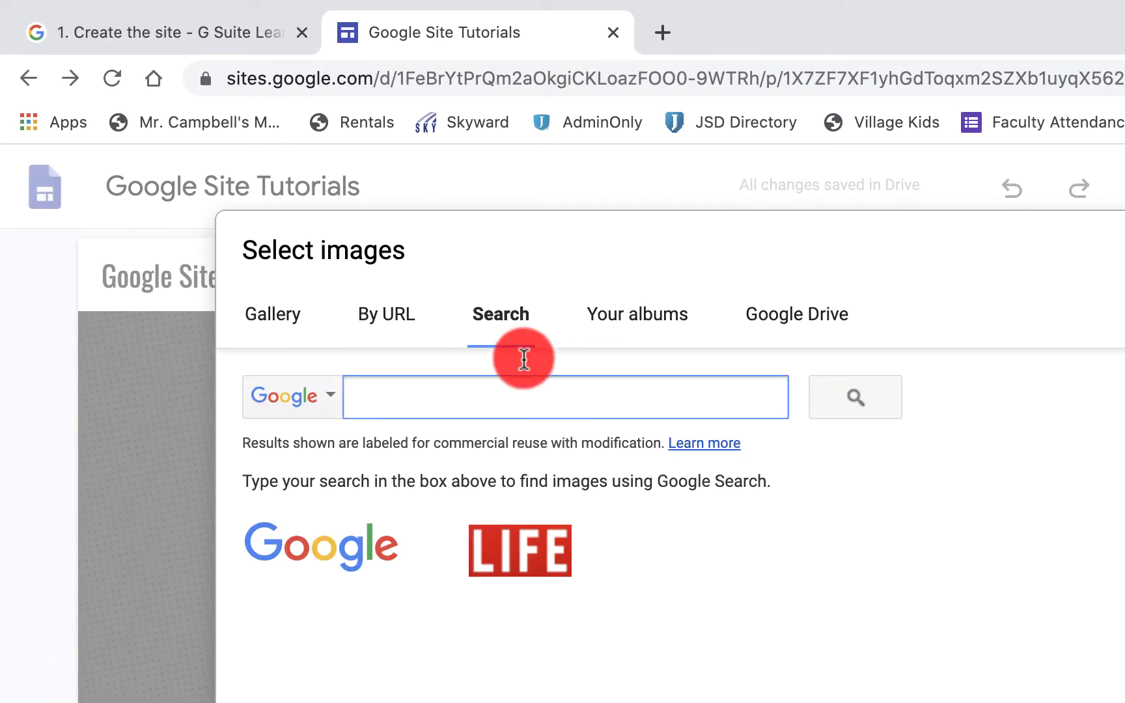
{"action": "left_click", "coordinate": [528, 397]}
{"action": "type", "text": "Classic Books"}
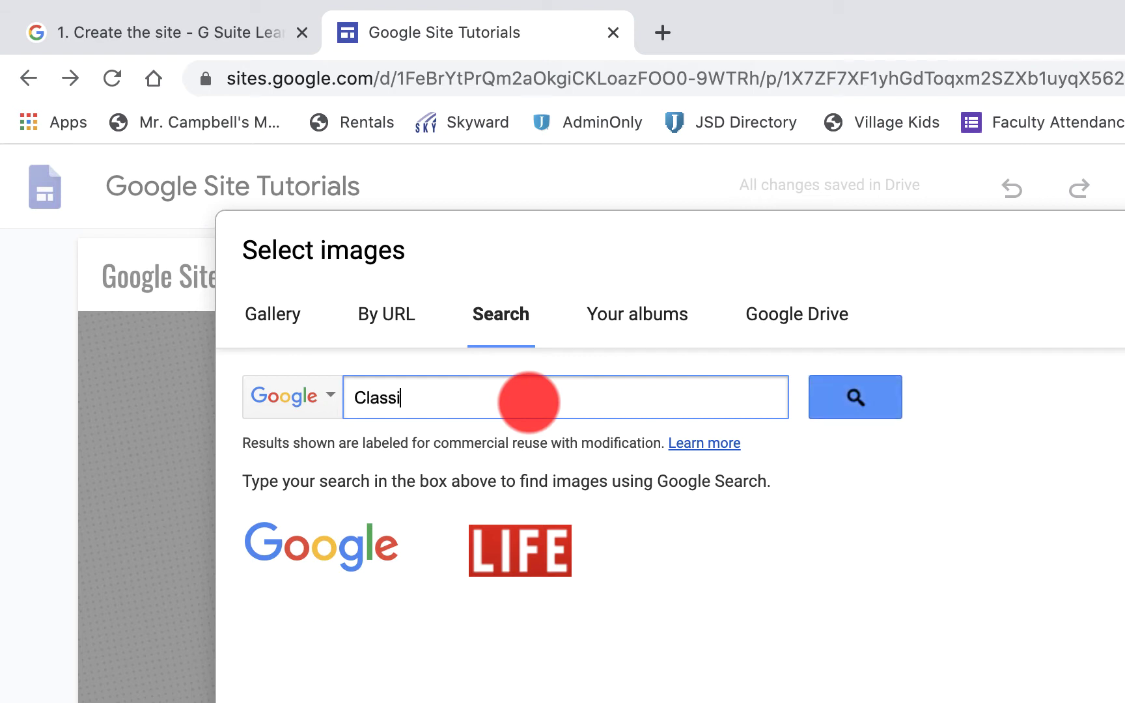
{"action": "left_click", "coordinate": [870, 397]}
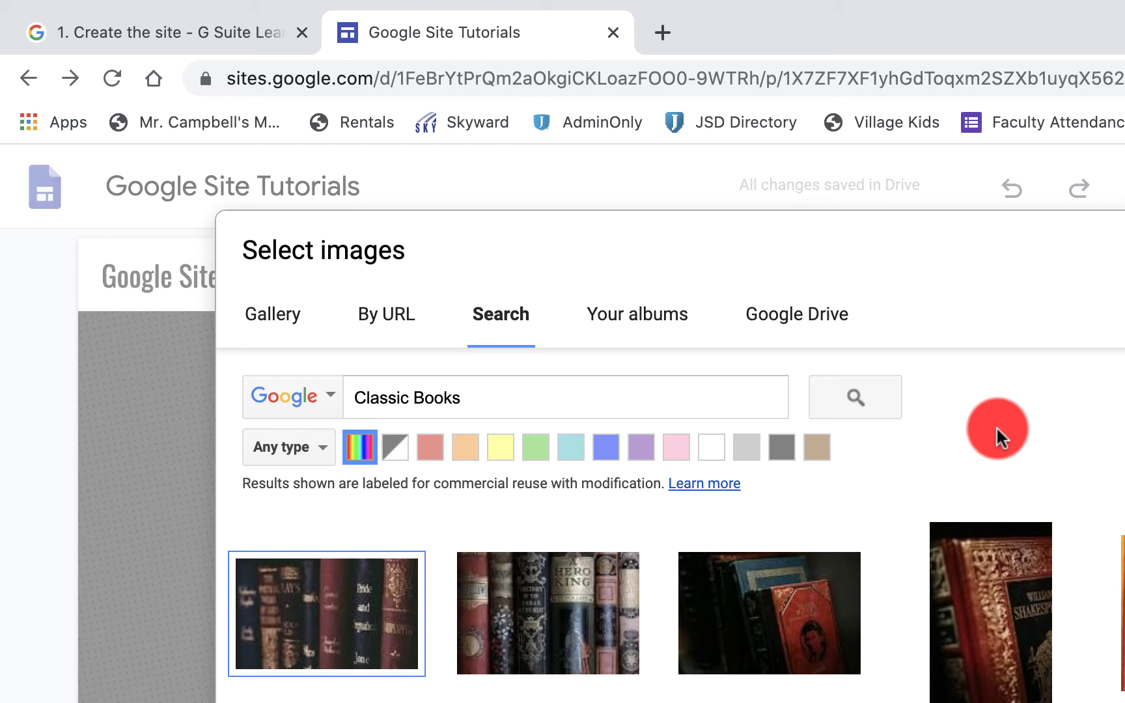
{"action": "scroll", "coordinate": [996, 429], "scroll_direction": "down", "scroll_amount": 2}
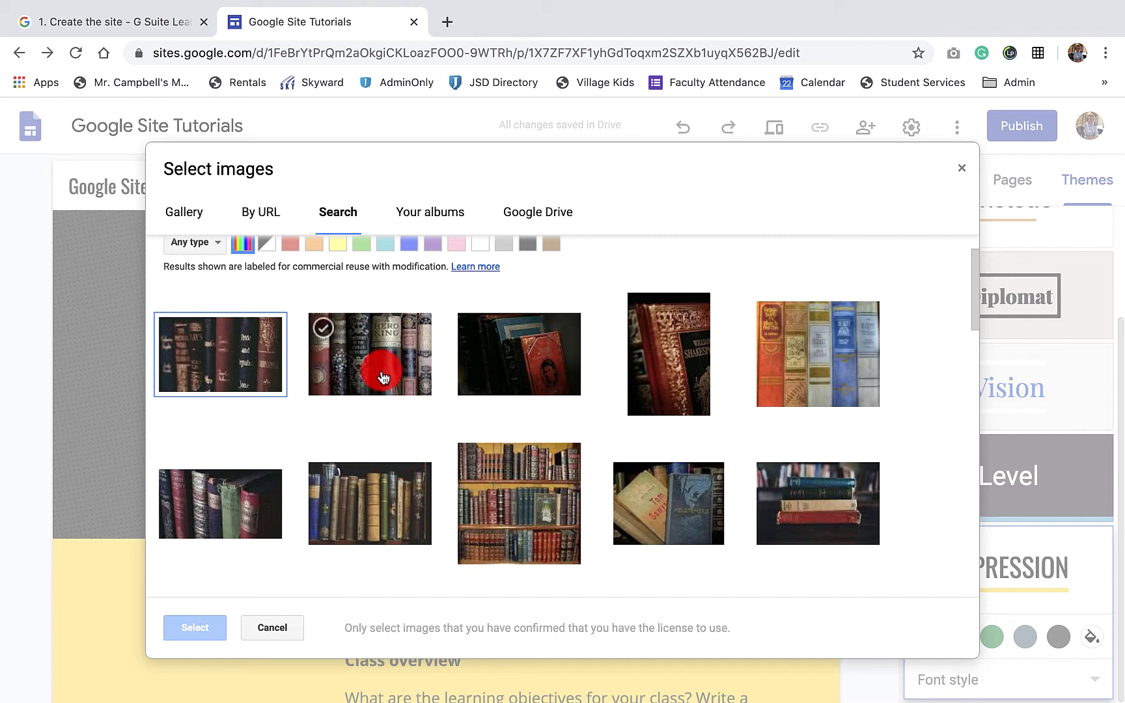
{"action": "scroll", "coordinate": [433, 422], "scroll_direction": "down", "scroll_amount": 3}
{"action": "scroll", "coordinate": [433, 422], "scroll_direction": "down", "scroll_amount": 5}
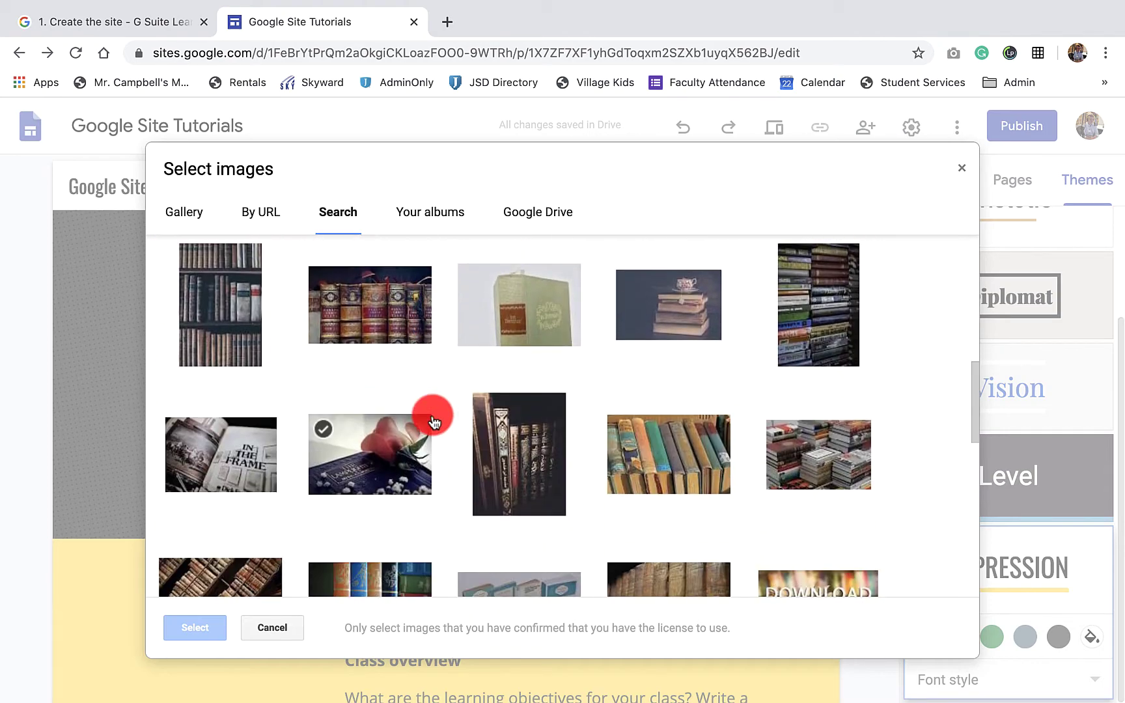
{"action": "scroll", "coordinate": [433, 422], "scroll_direction": "up", "scroll_amount": 8}
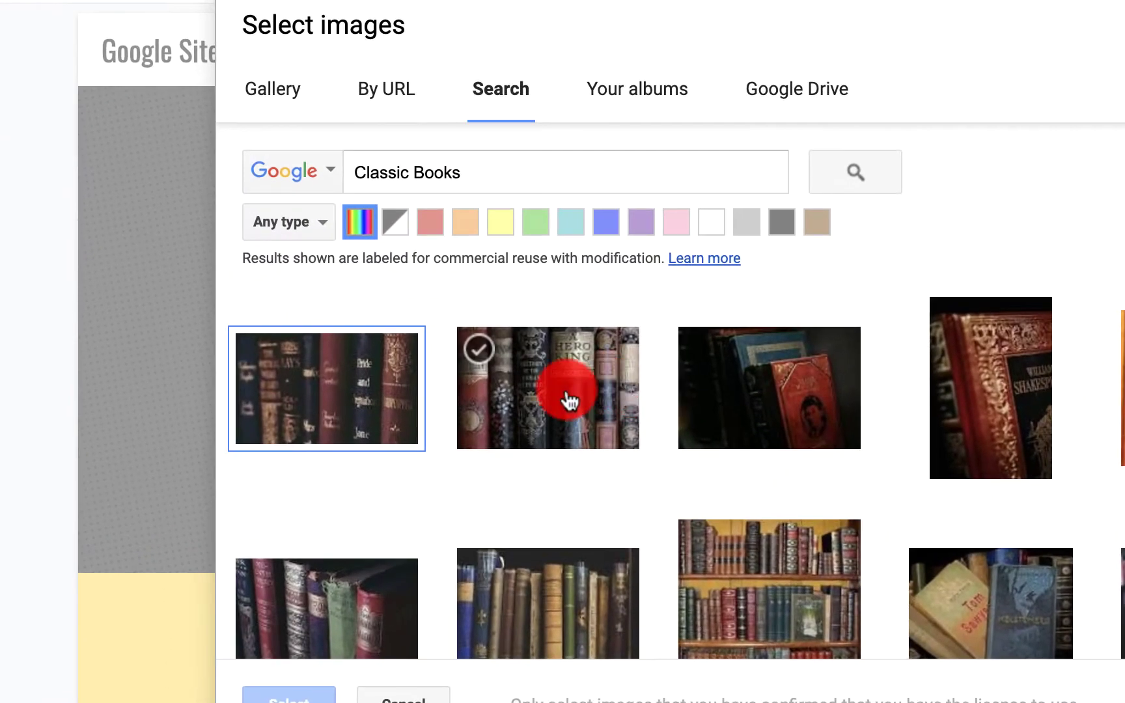
{"action": "left_click", "coordinate": [569, 398]}
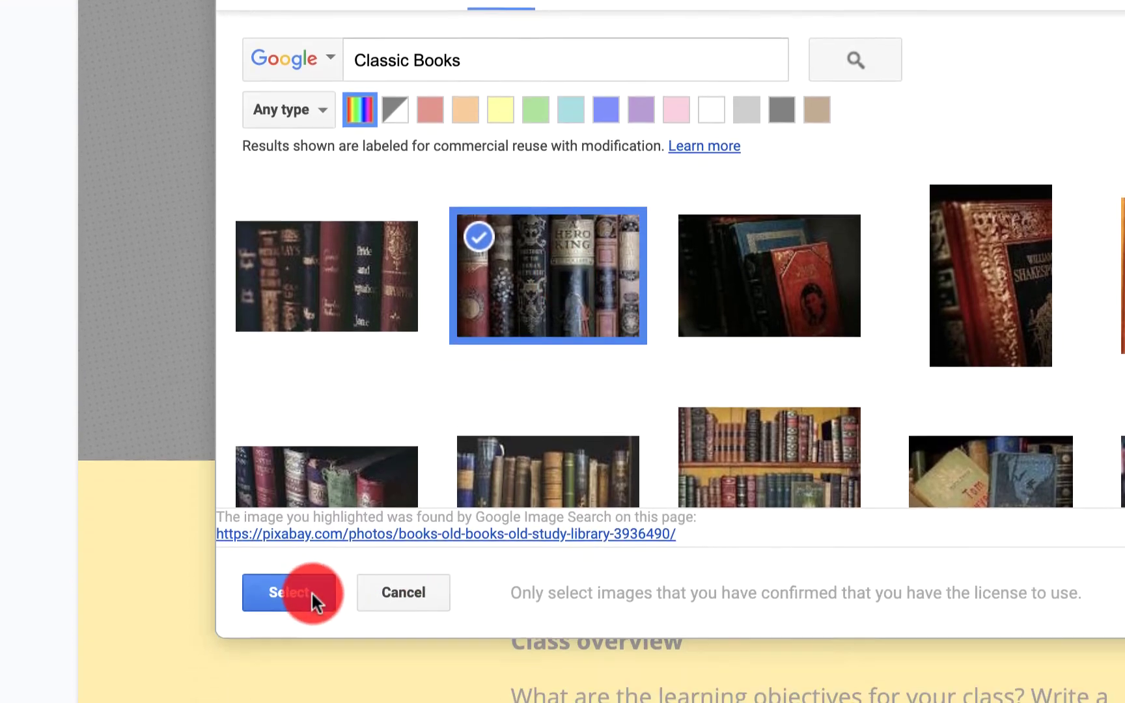
{"action": "left_click", "coordinate": [311, 592]}
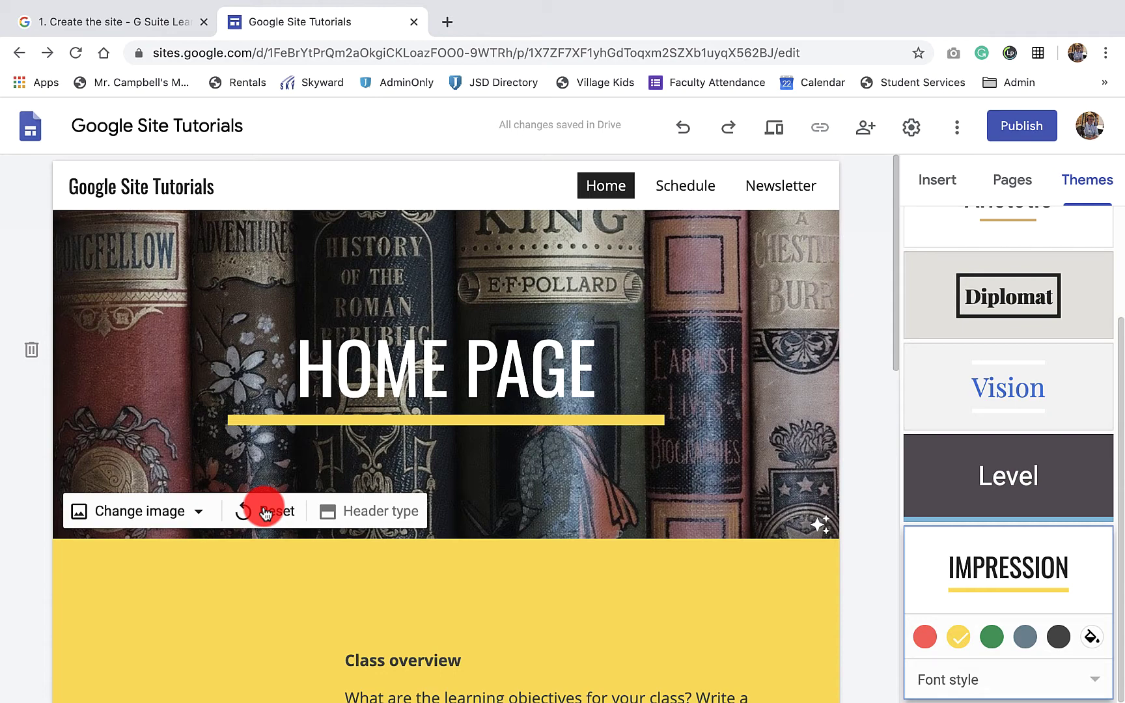
Step: Try the Cover, Large banner, Banner and Title only header types
{"action": "left_click", "coordinate": [368, 513]}
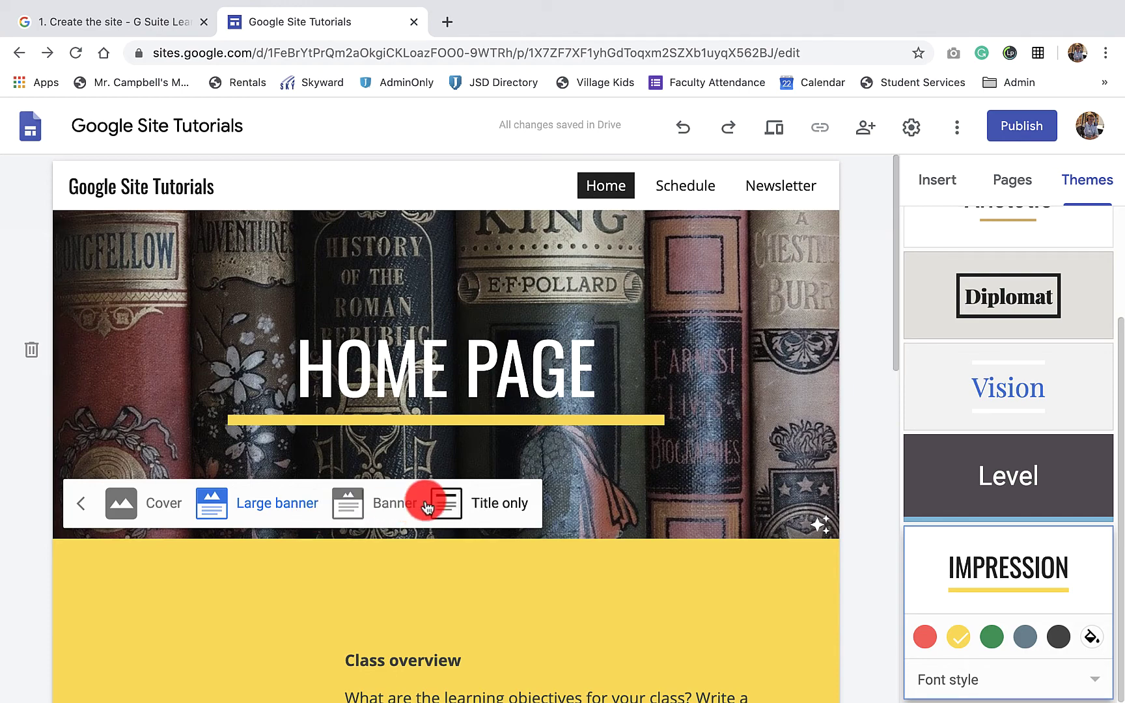
{"action": "left_click", "coordinate": [137, 502]}
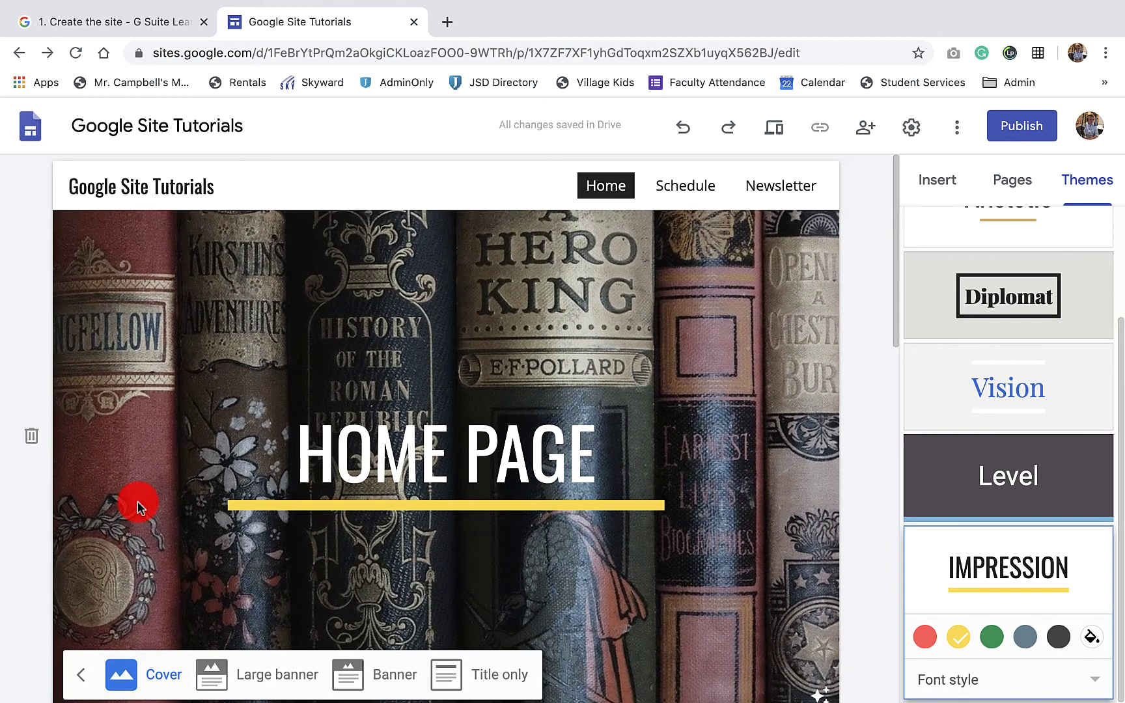
{"action": "scroll", "coordinate": [137, 501], "scroll_direction": "down", "scroll_amount": 2}
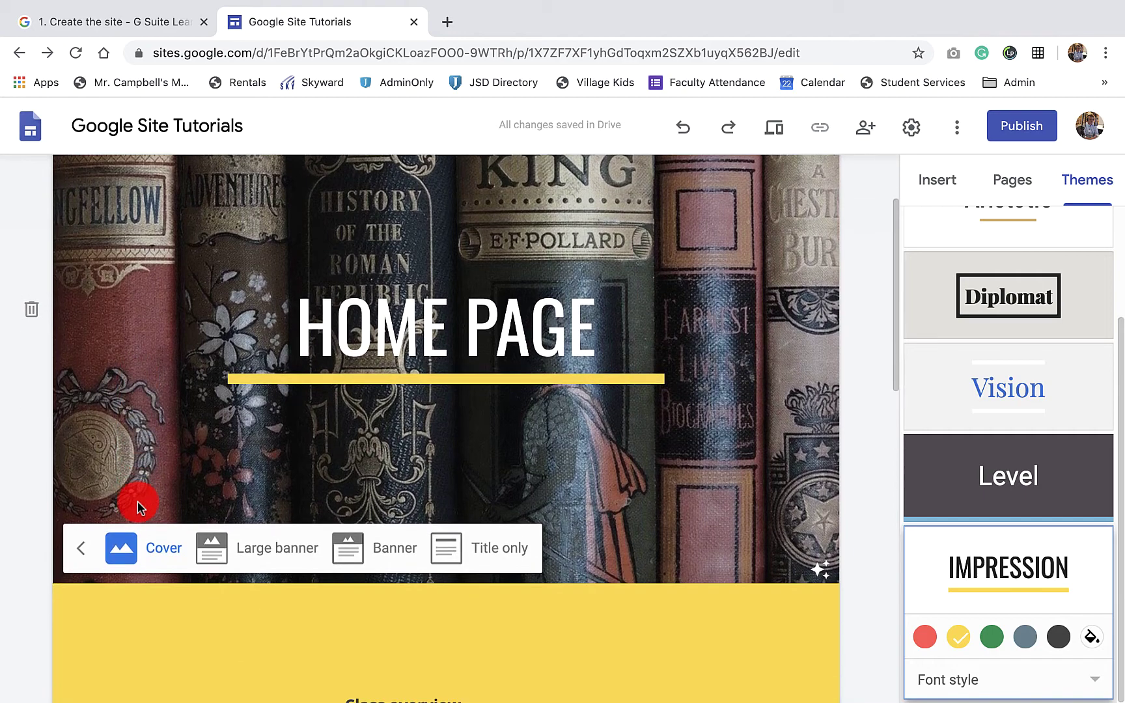
{"action": "left_click", "coordinate": [220, 545]}
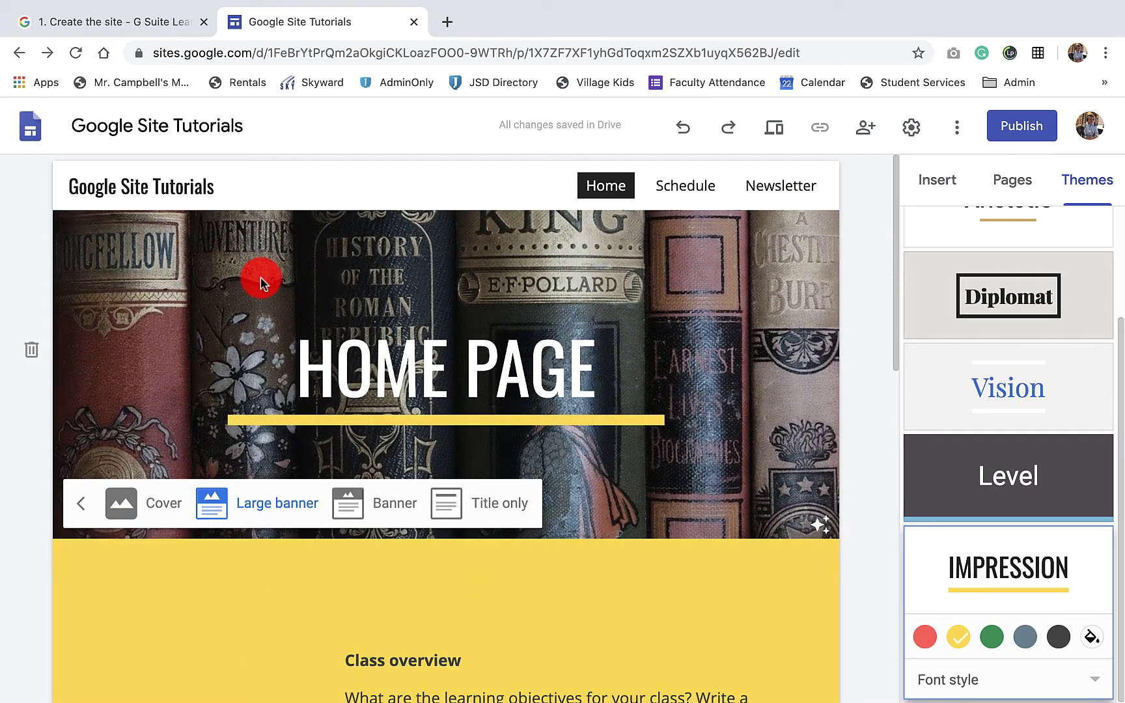
{"action": "left_click", "coordinate": [381, 497]}
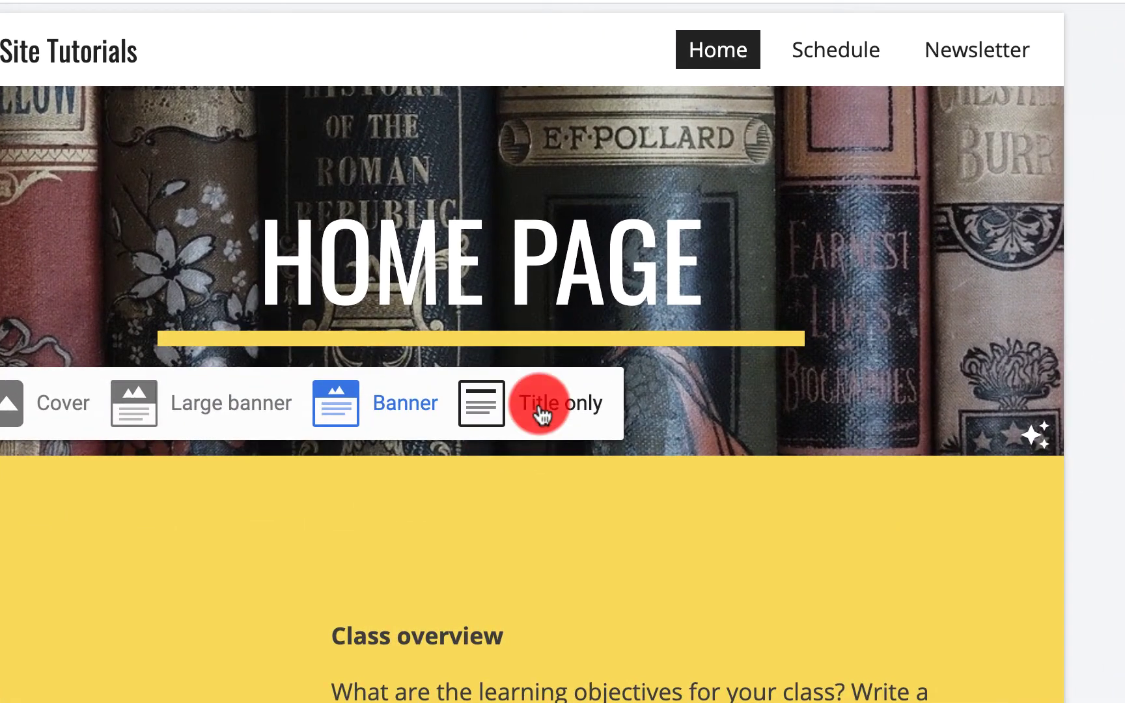
{"action": "left_click", "coordinate": [487, 429]}
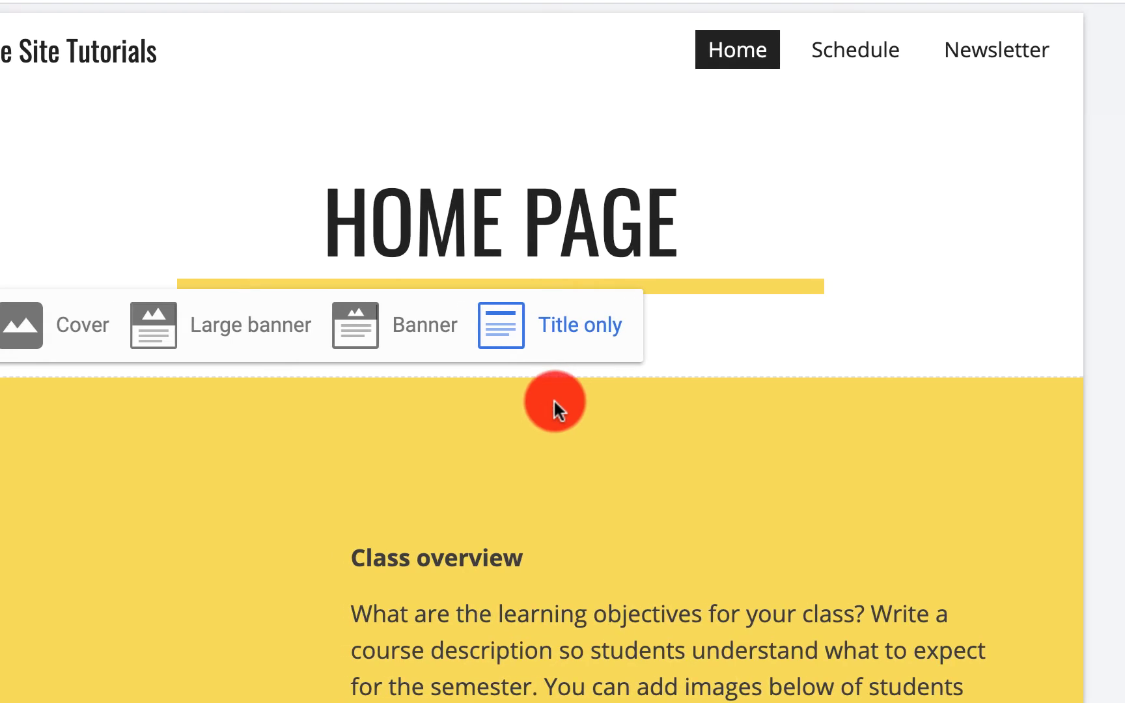
Step: Cycle back through Large banner and Cover, then settle on the Banner header type
{"action": "left_click", "coordinate": [241, 327]}
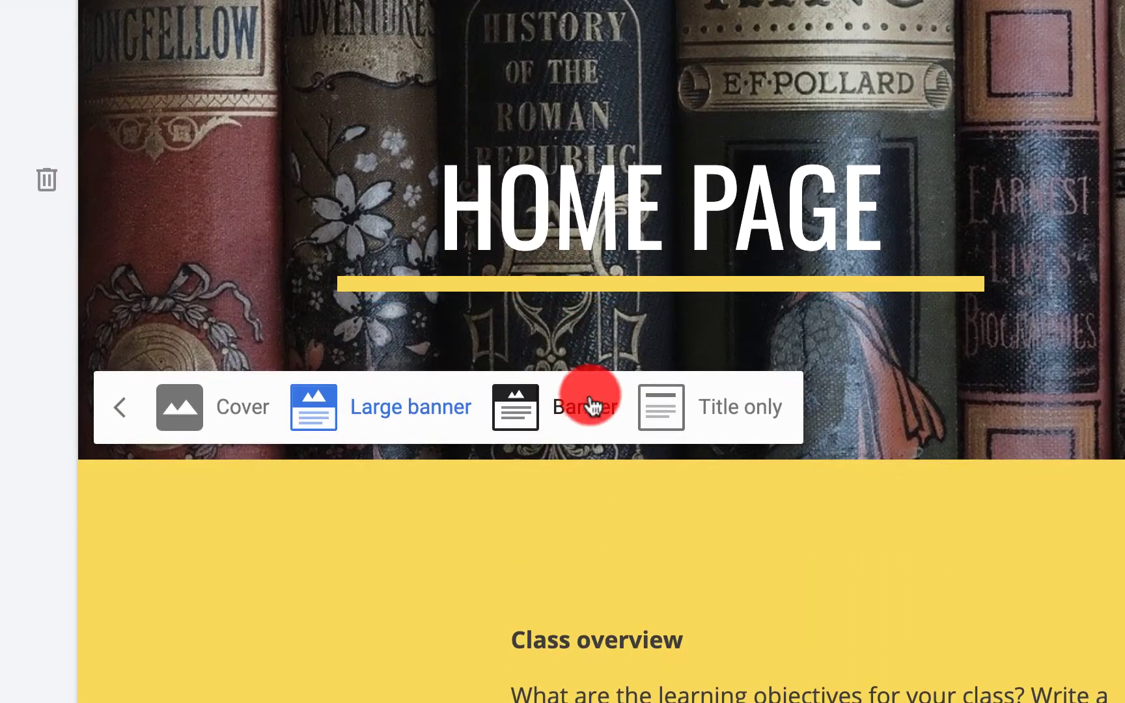
{"action": "left_click", "coordinate": [586, 399]}
{"action": "left_click", "coordinate": [241, 365]}
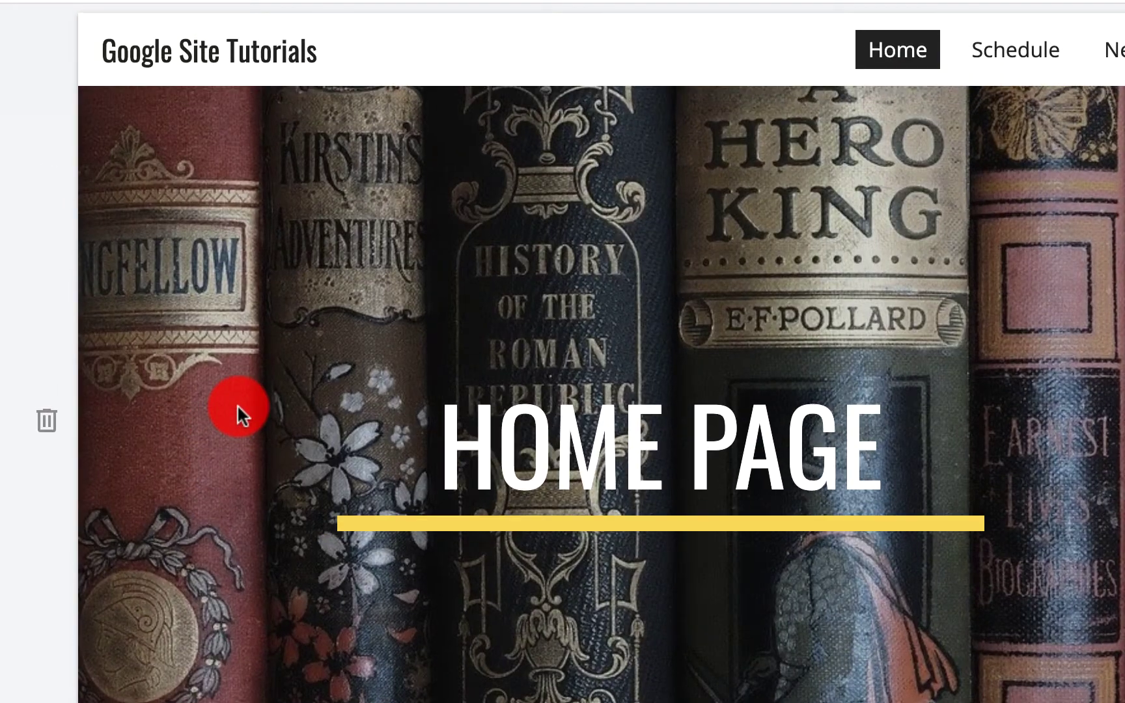
{"action": "scroll", "coordinate": [237, 406], "scroll_direction": "down", "scroll_amount": 4}
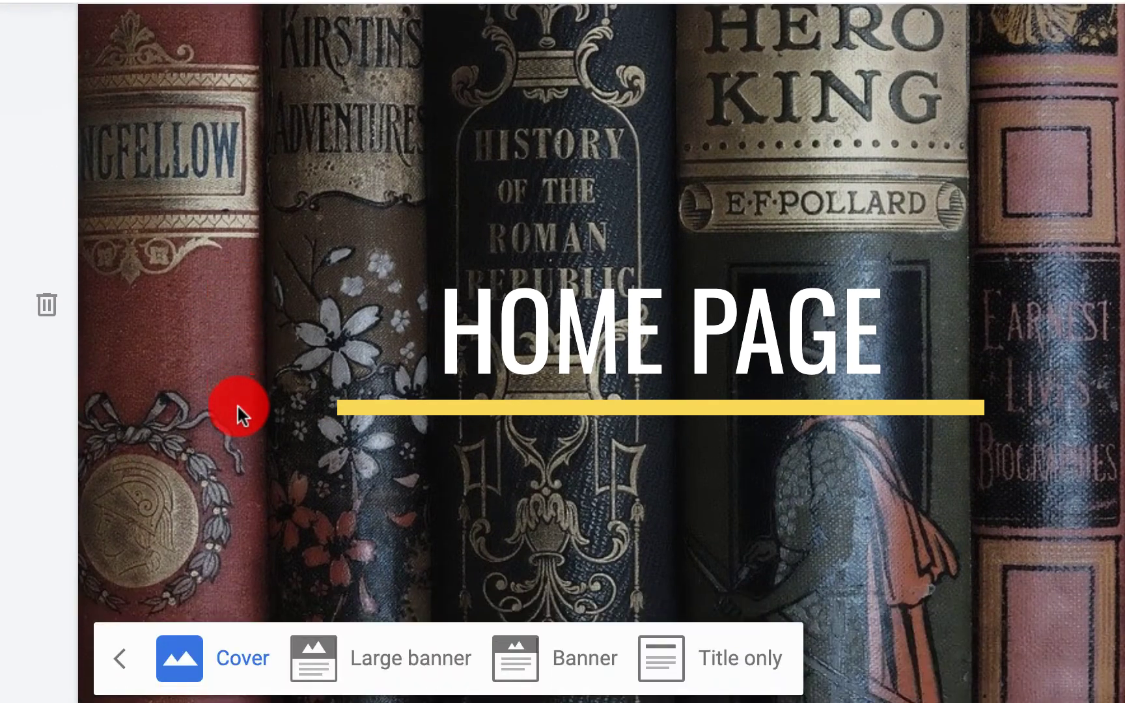
{"action": "scroll", "coordinate": [237, 407], "scroll_direction": "up", "scroll_amount": 3}
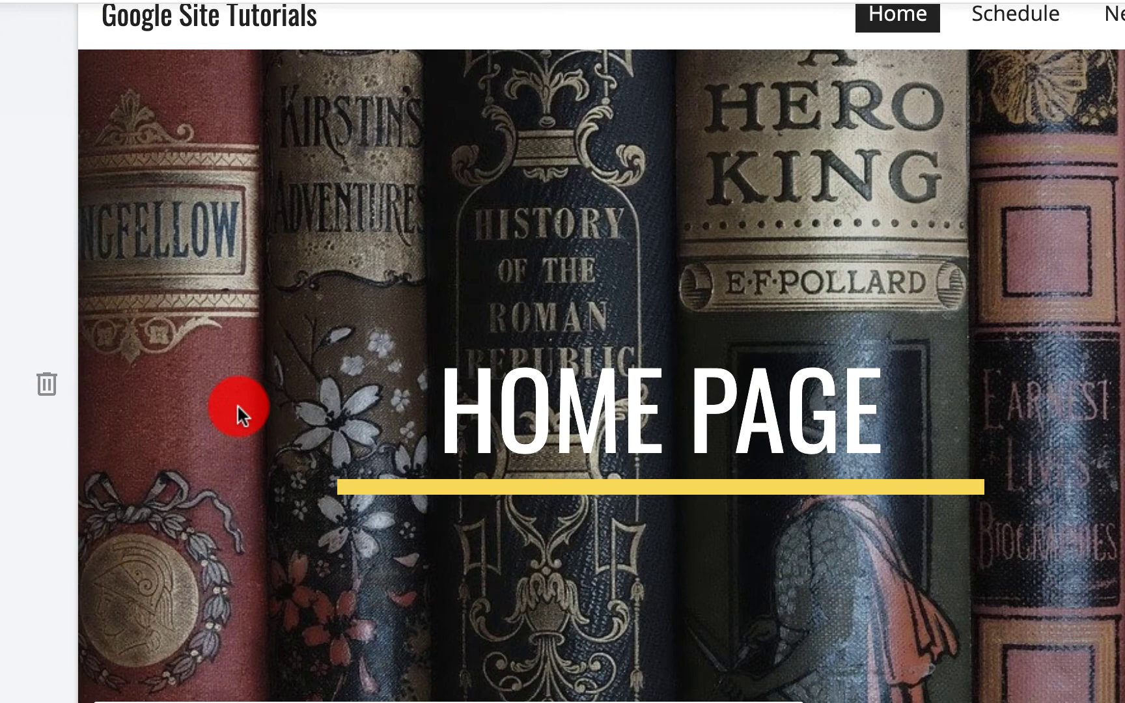
{"action": "scroll", "coordinate": [237, 407], "scroll_direction": "down", "scroll_amount": 5}
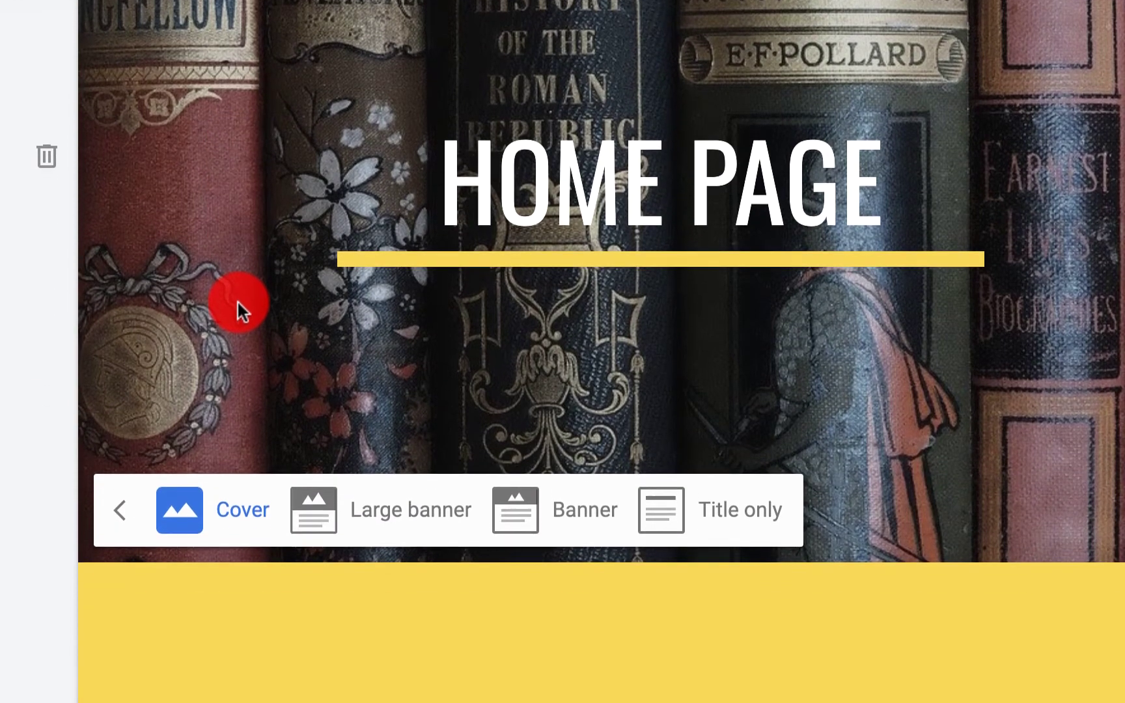
{"action": "left_click", "coordinate": [558, 511]}
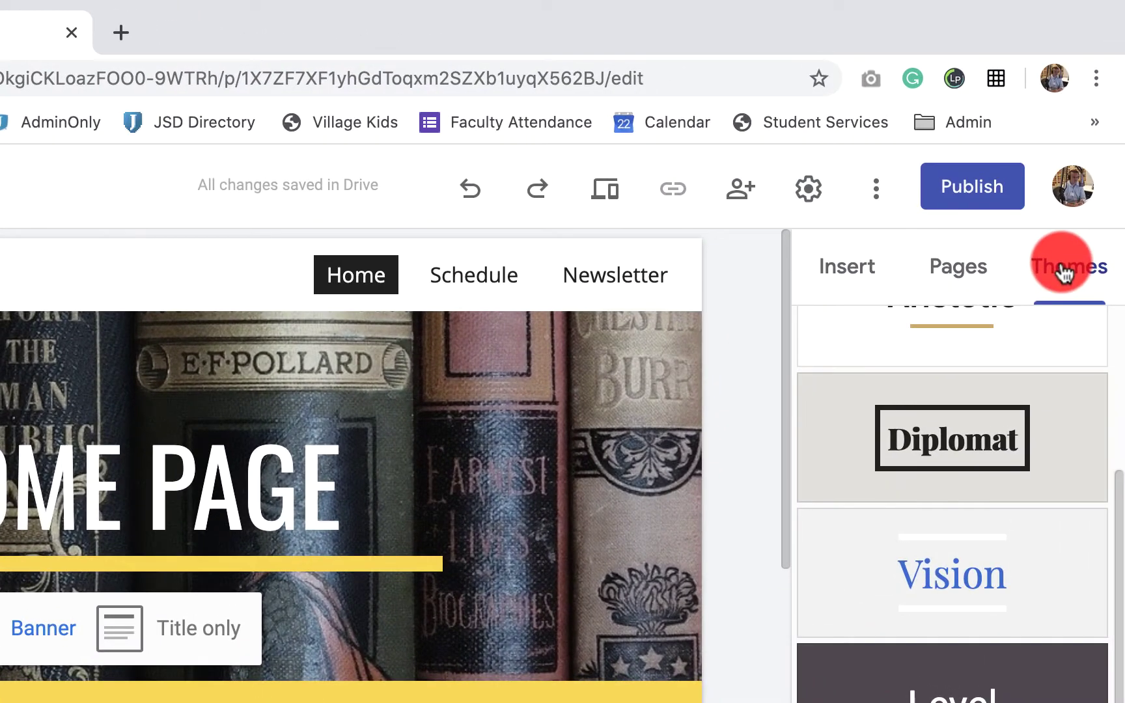
Step: Apply the Simple theme, trying teal and purple before choosing the dark grey colour
{"action": "left_click", "coordinate": [1078, 188]}
{"action": "scroll", "coordinate": [1011, 455], "scroll_direction": "up", "scroll_amount": 3}
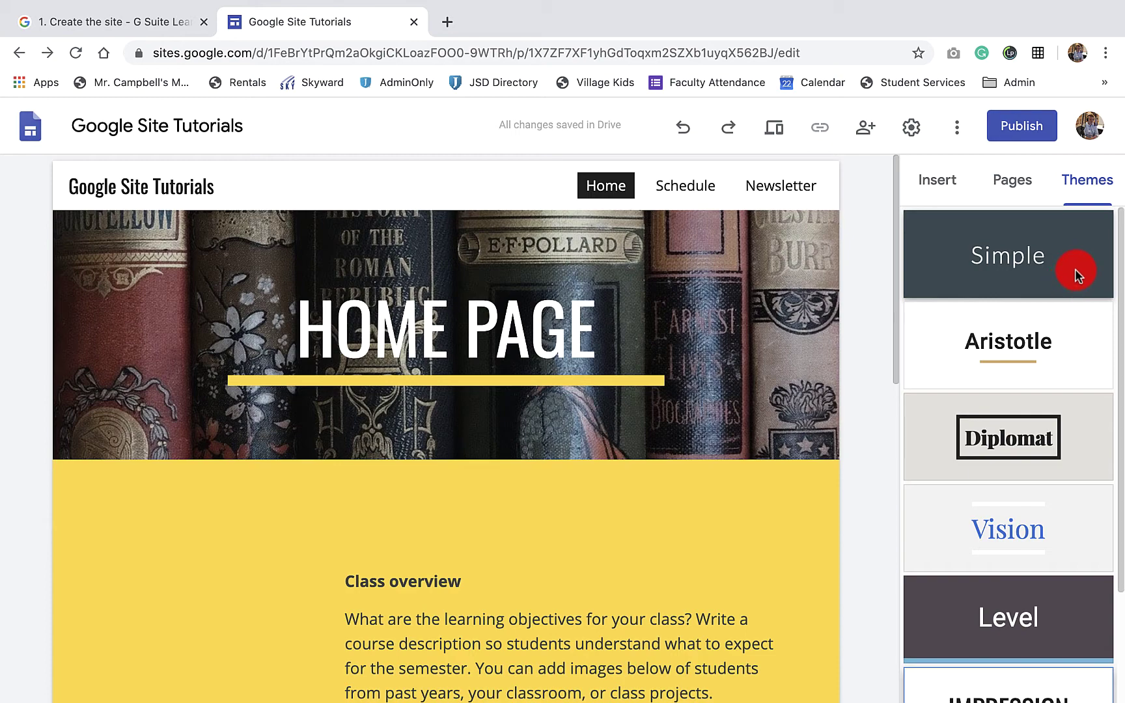
{"action": "left_click", "coordinate": [1075, 269]}
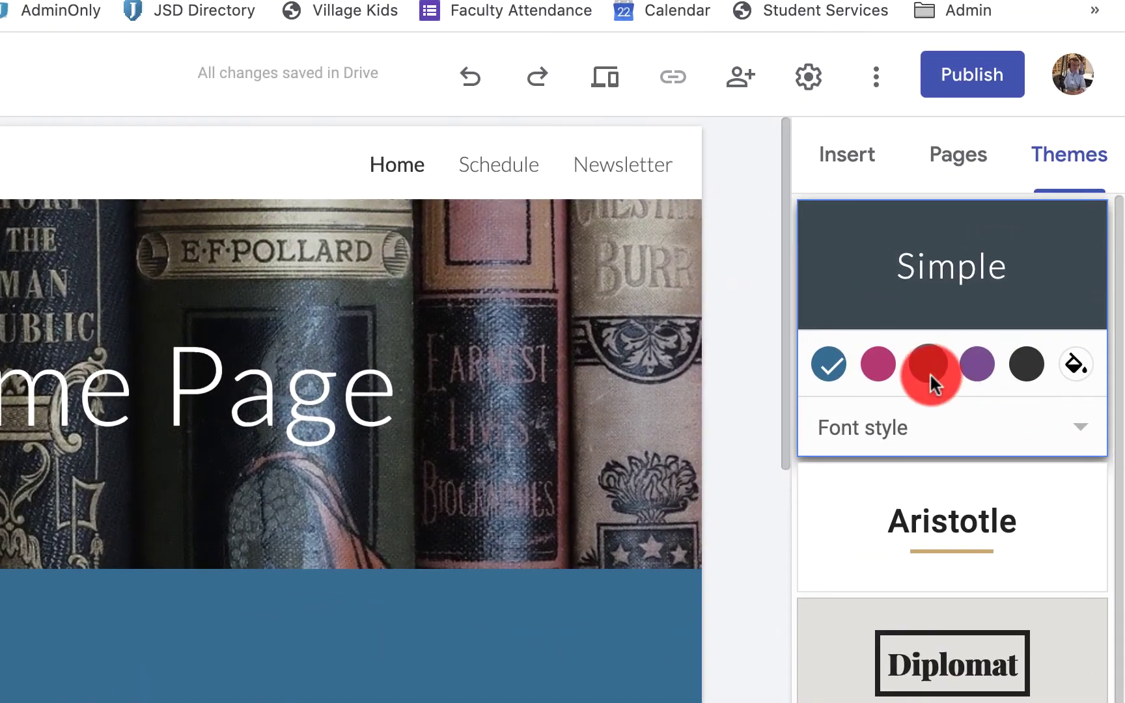
{"action": "left_click", "coordinate": [929, 373]}
{"action": "left_click", "coordinate": [974, 369]}
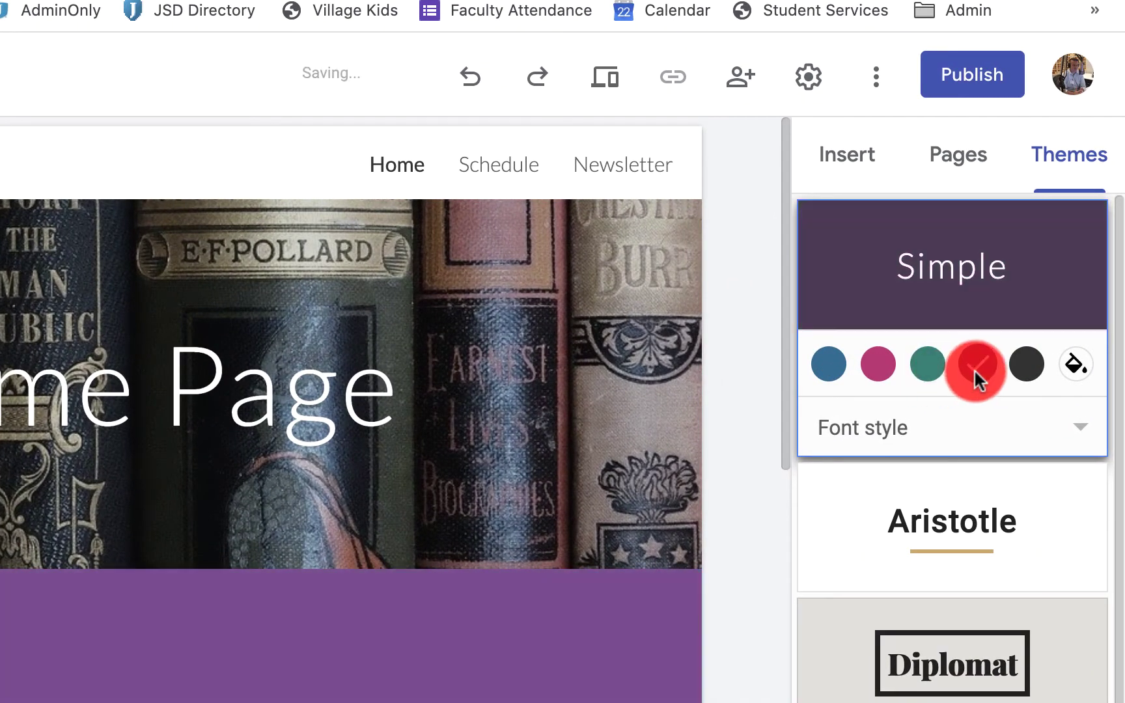
{"action": "left_click", "coordinate": [1016, 369]}
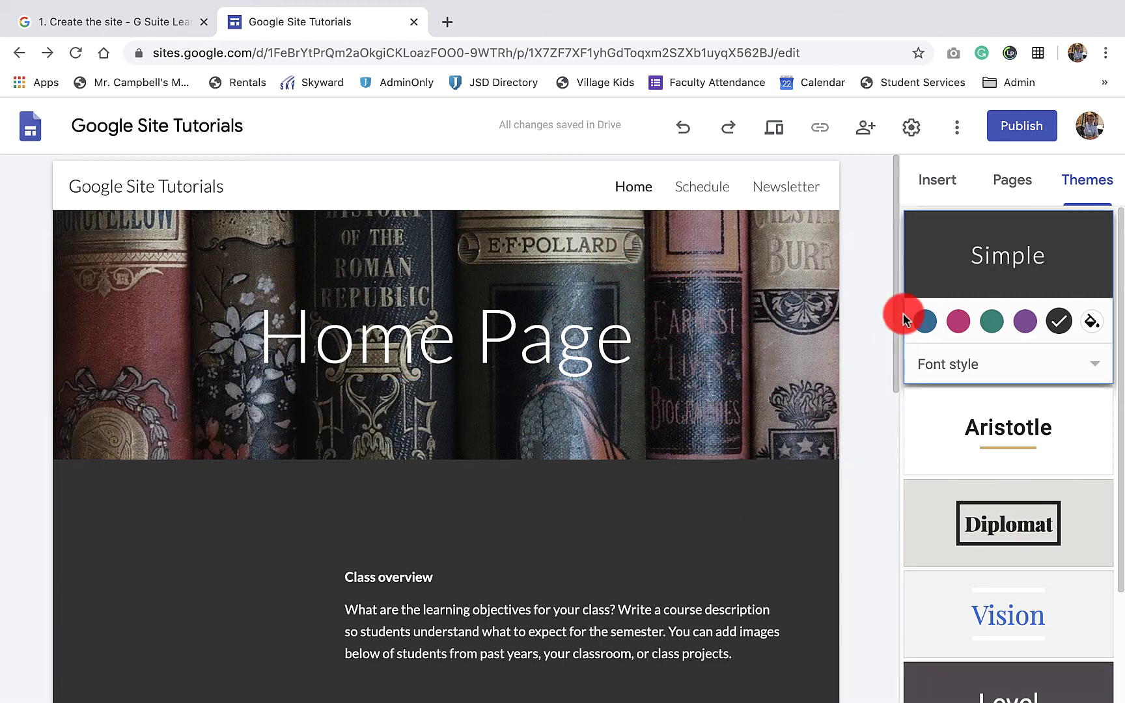
Step: Create a custom Simple theme colour, adjusting the gradient until it reads #974646
{"action": "left_click", "coordinate": [991, 321]}
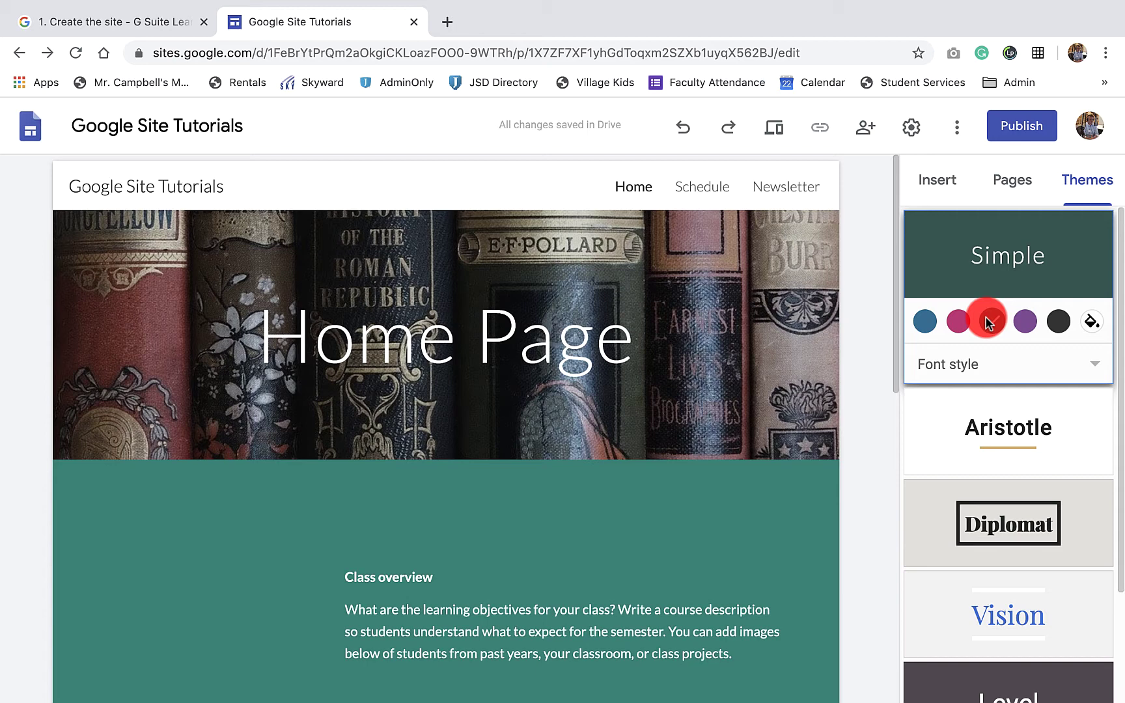
{"action": "left_click", "coordinate": [1086, 322]}
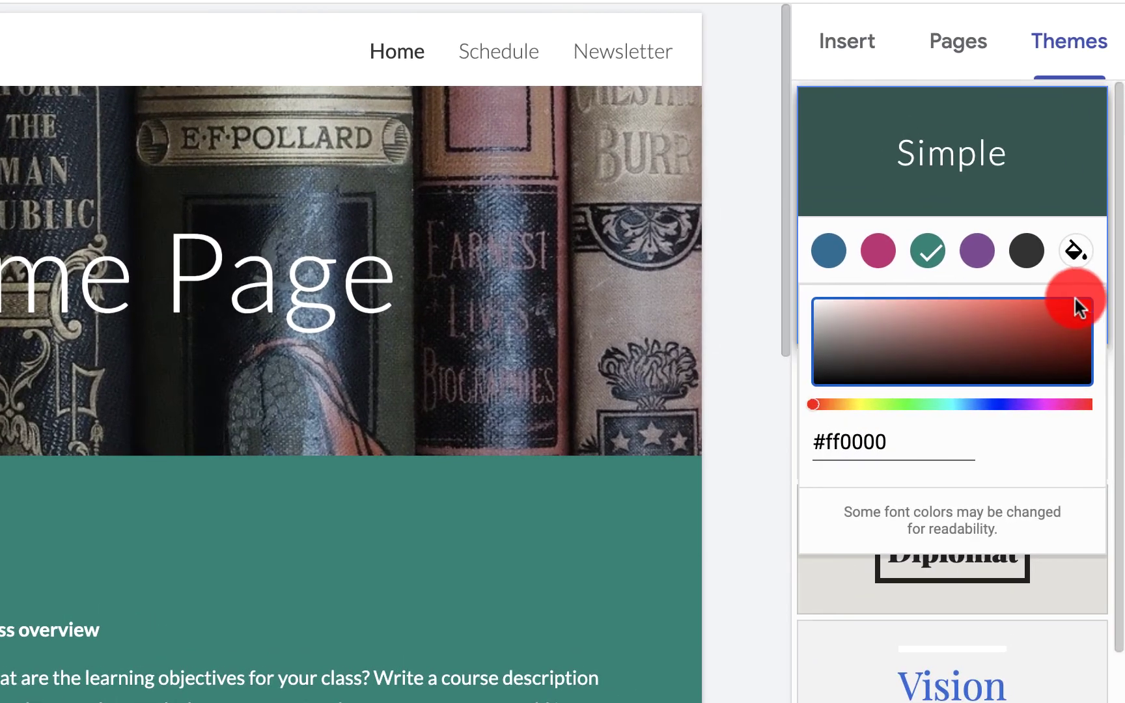
{"action": "left_click_drag", "start_coordinate": [1097, 358], "coordinate": [1061, 366]}
{"action": "mouse_move", "coordinate": [1031, 317]}
{"action": "left_mouse_down"}
{"action": "mouse_move", "coordinate": [899, 340]}
{"action": "mouse_move", "coordinate": [932, 338]}
{"action": "left_mouse_up"}
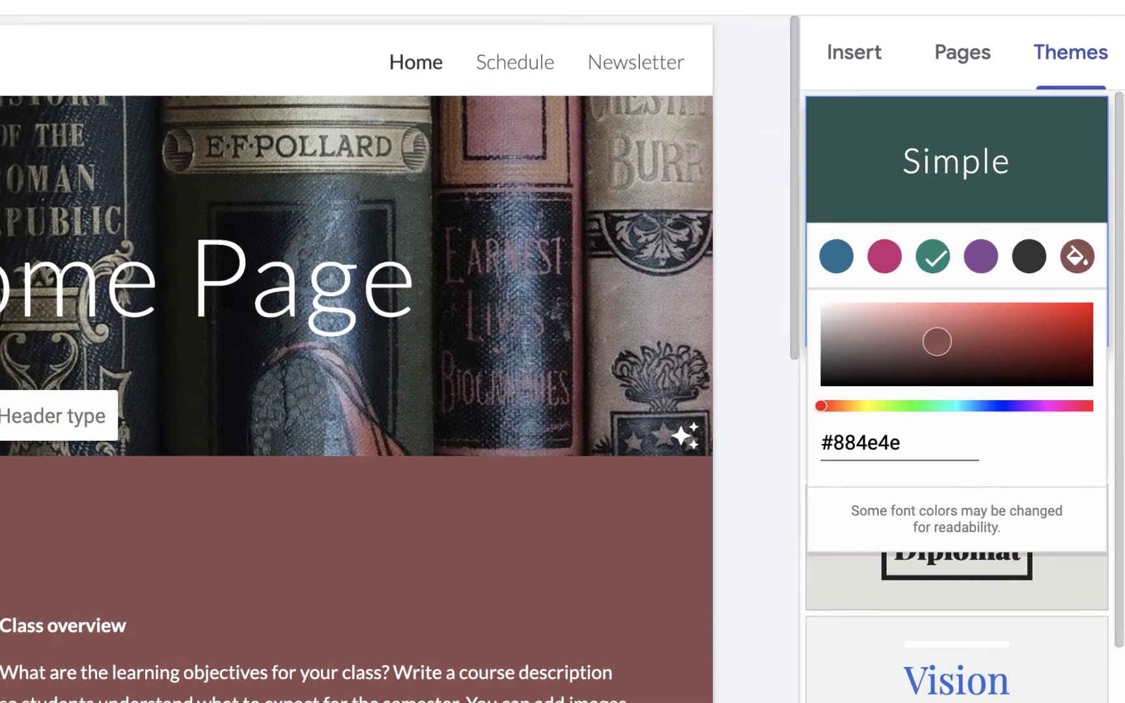
{"action": "left_click", "coordinate": [144, 324]}
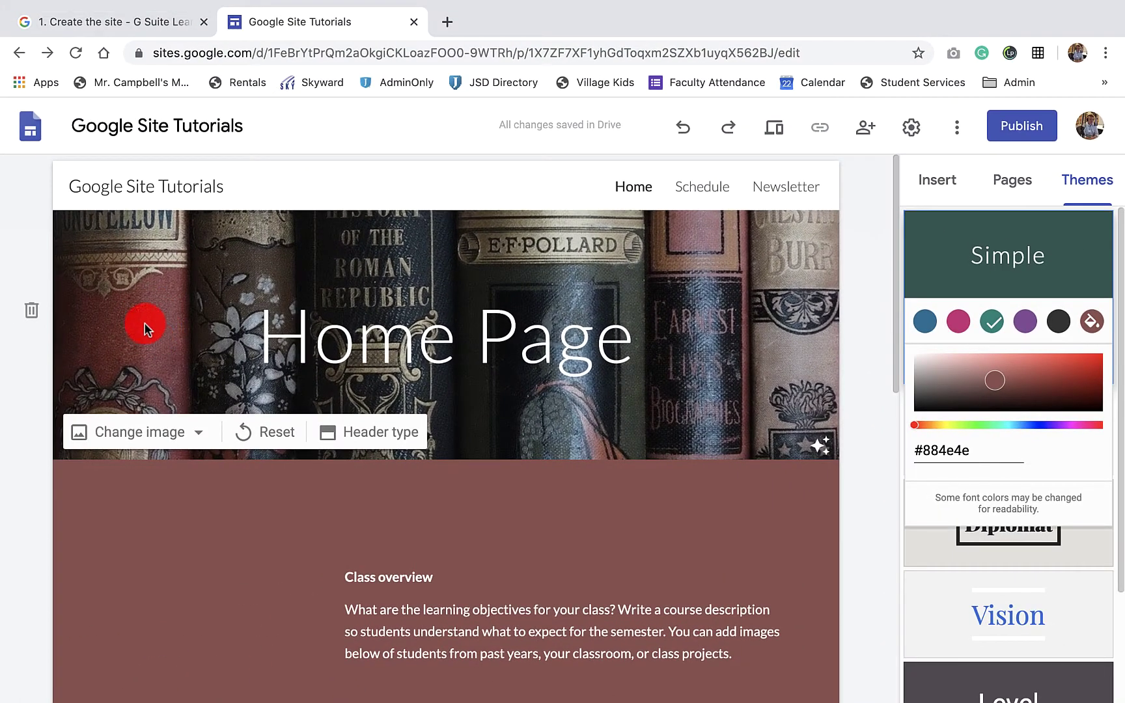
{"action": "left_click_drag", "start_coordinate": [933, 381], "coordinate": [1013, 376]}
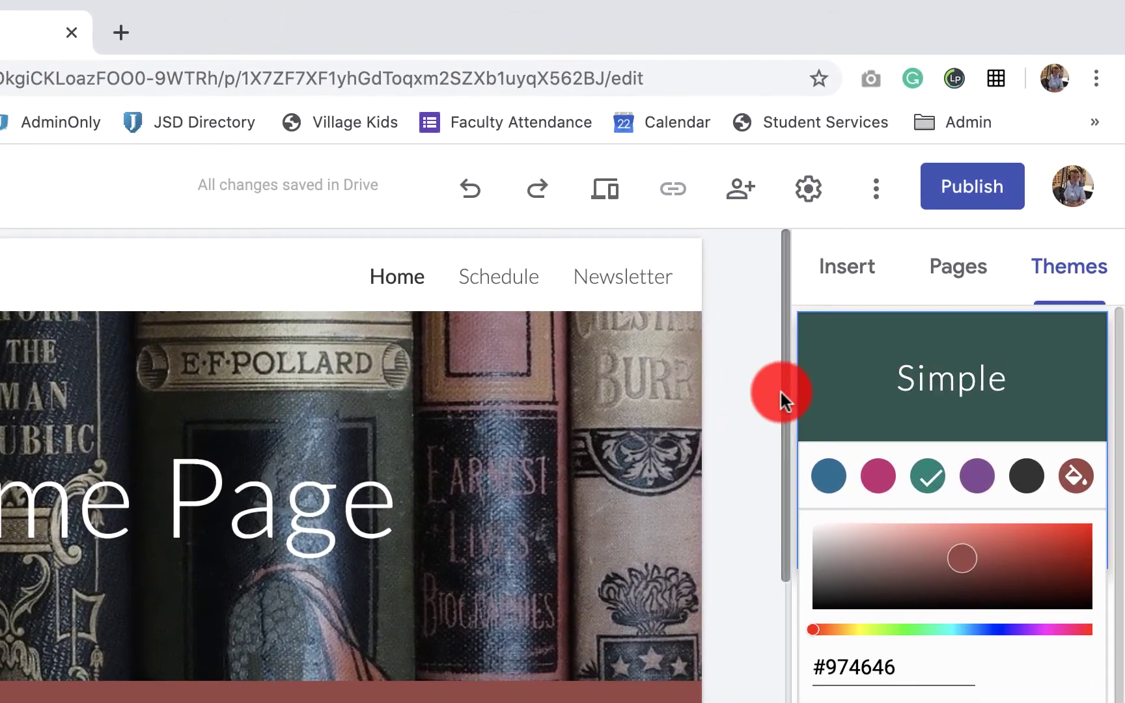
Step: Apply the custom colour, then try the Aristotle theme with Classic, BOLD and Modern fonts
{"action": "left_click", "coordinate": [879, 261]}
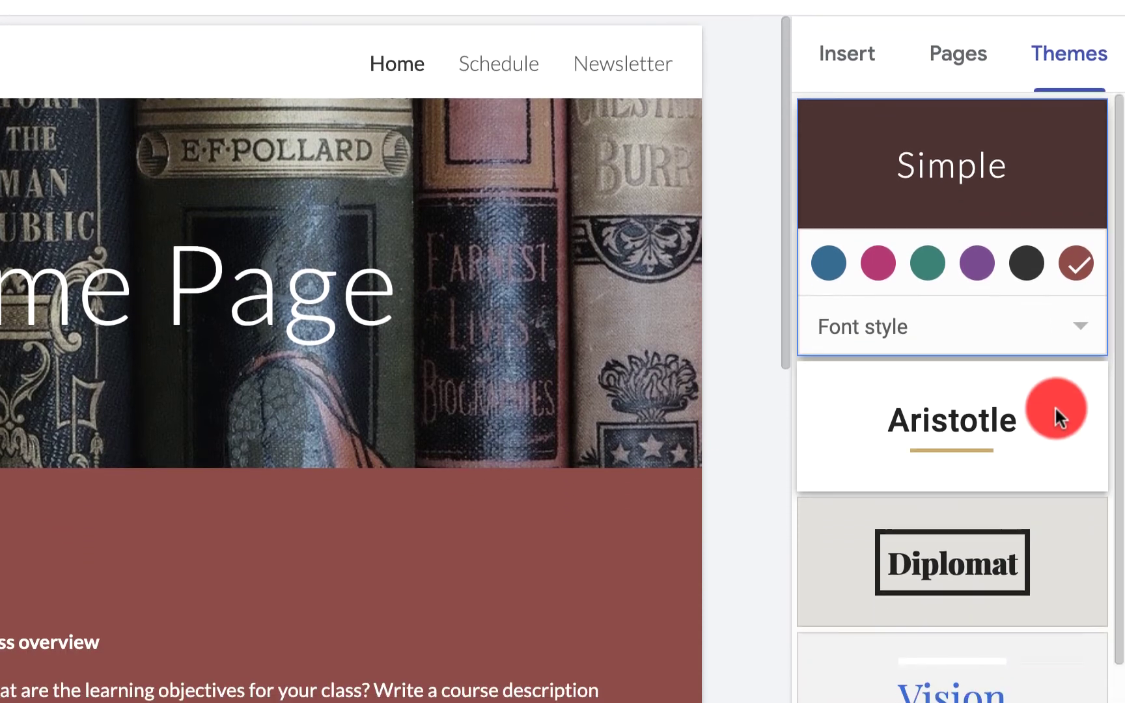
{"action": "left_click", "coordinate": [1055, 616]}
{"action": "scroll", "coordinate": [1054, 393], "scroll_direction": "down", "scroll_amount": 2}
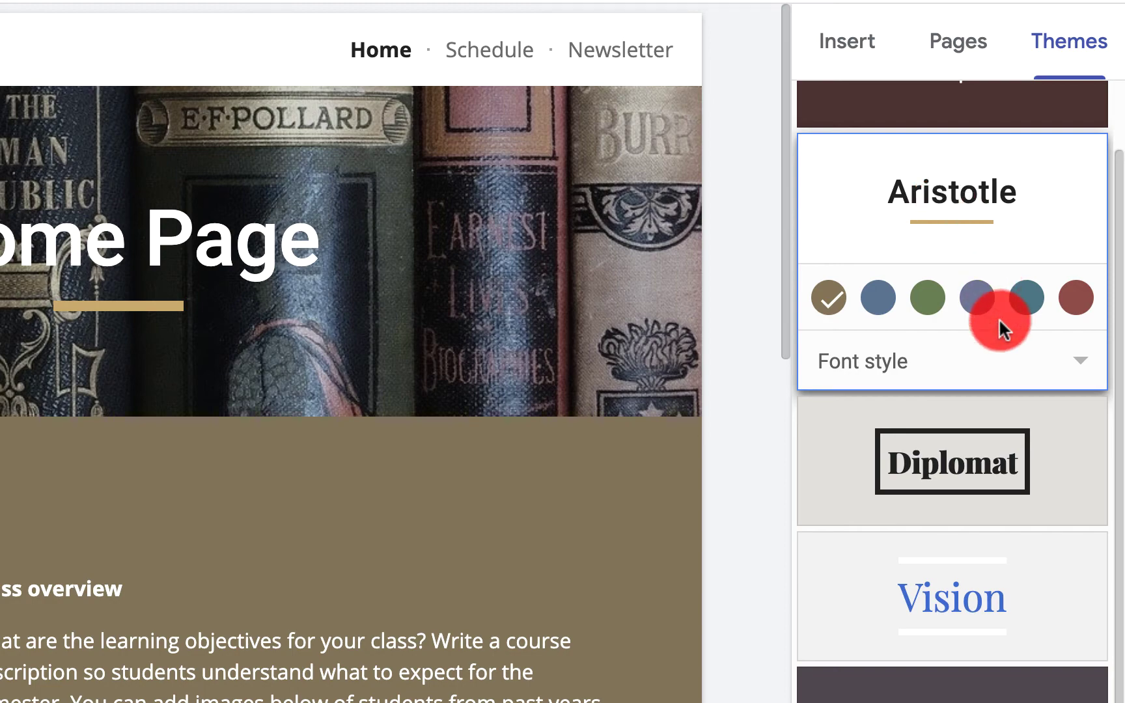
{"action": "left_click", "coordinate": [1007, 359]}
{"action": "left_click", "coordinate": [937, 398]}
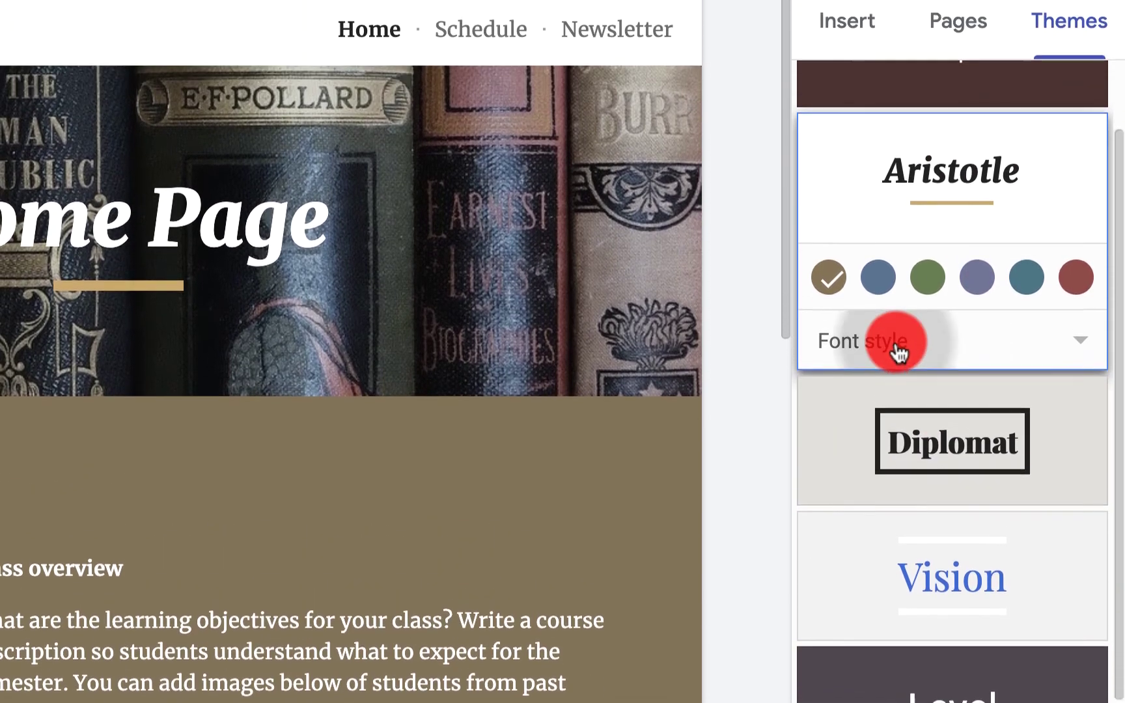
{"action": "left_click", "coordinate": [893, 329]}
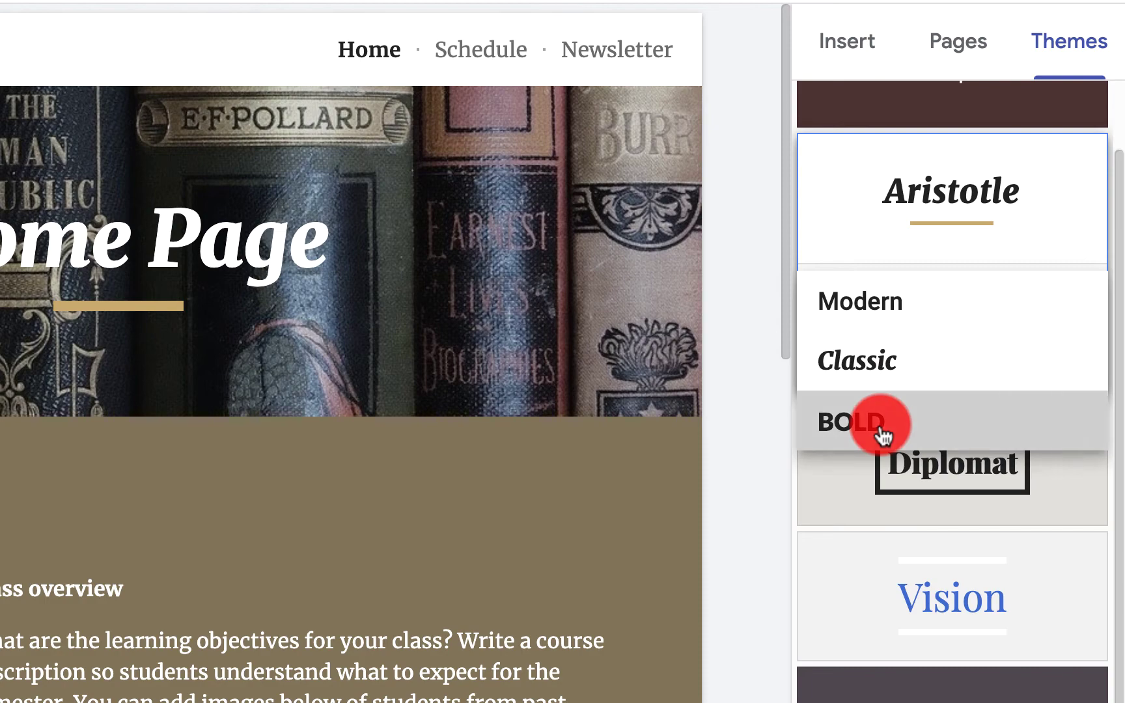
{"action": "left_click", "coordinate": [883, 427]}
{"action": "left_click", "coordinate": [871, 355]}
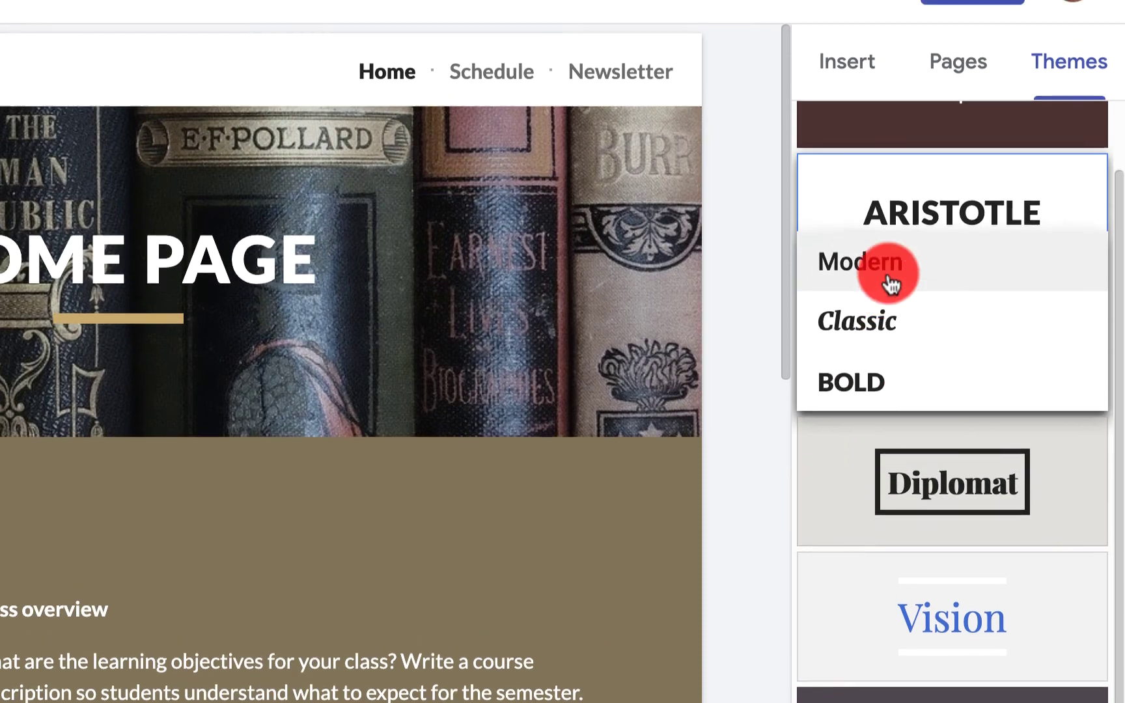
{"action": "left_click", "coordinate": [882, 242]}
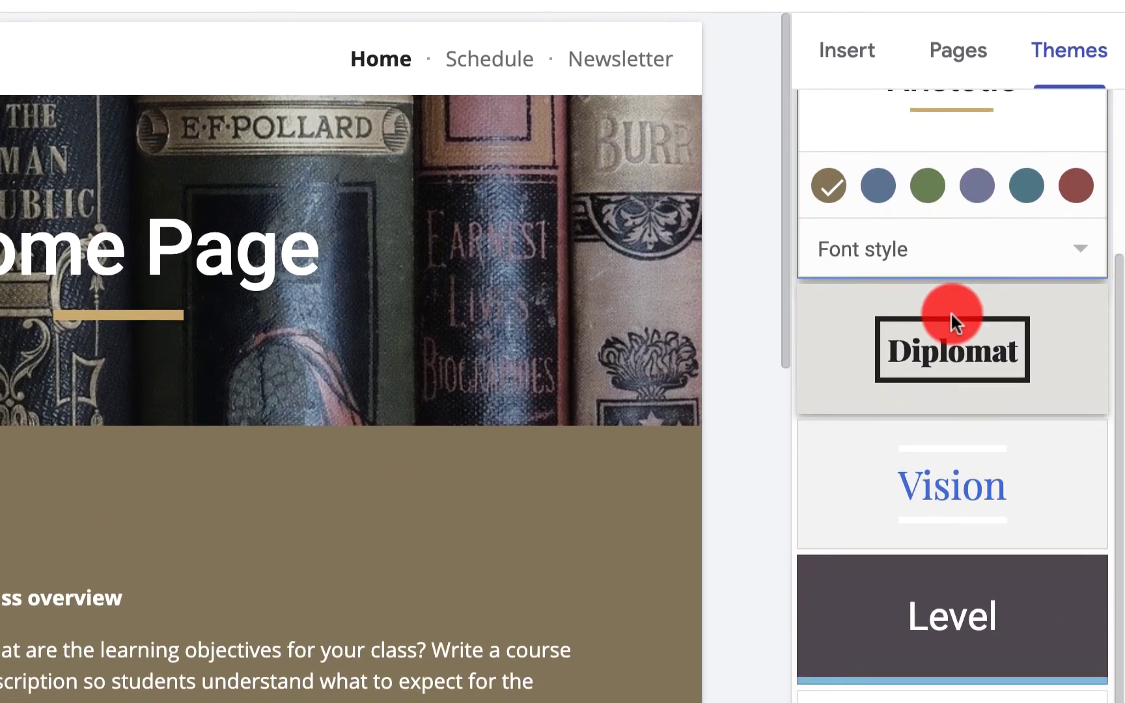
Step: Try the Diplomat, Vision and Level themes, then apply the yellow Impression theme
{"action": "left_click", "coordinate": [950, 312]}
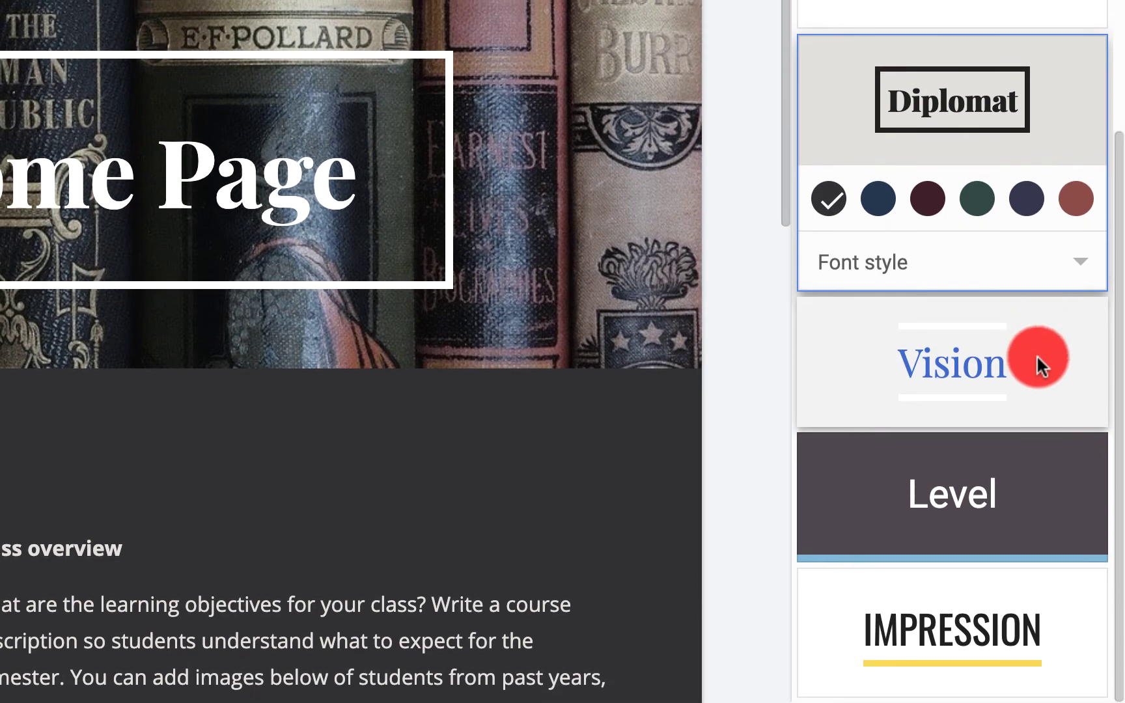
{"action": "left_click", "coordinate": [1036, 357]}
{"action": "left_click", "coordinate": [1037, 455]}
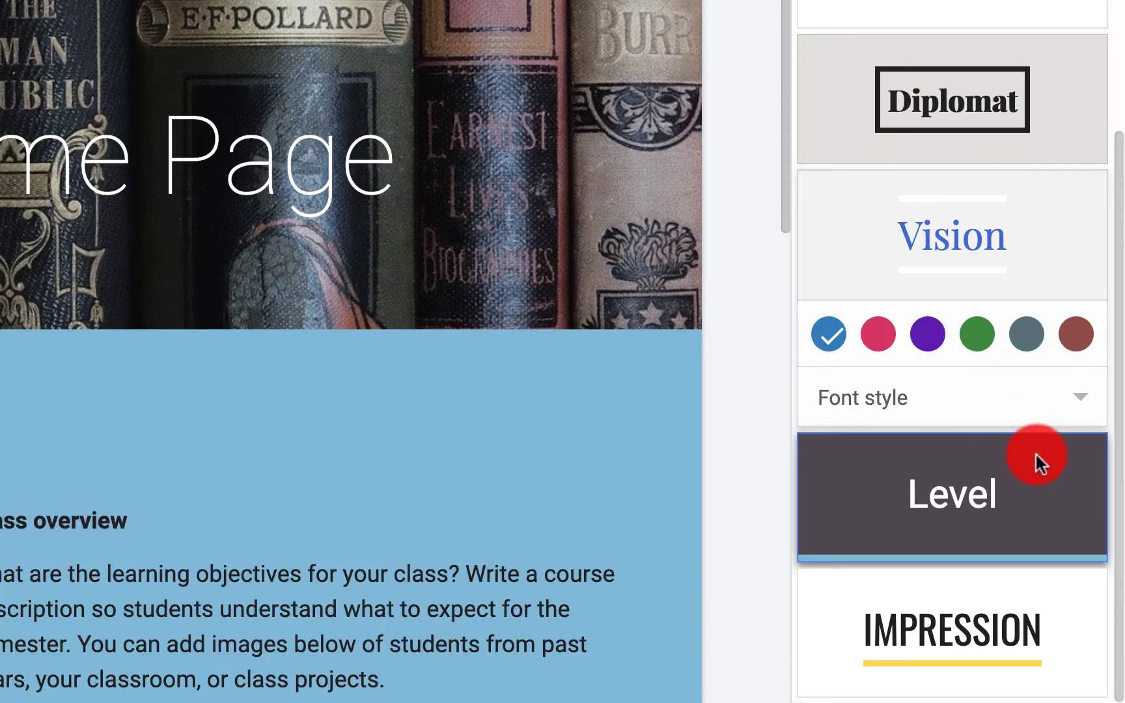
{"action": "left_click", "coordinate": [1052, 616]}
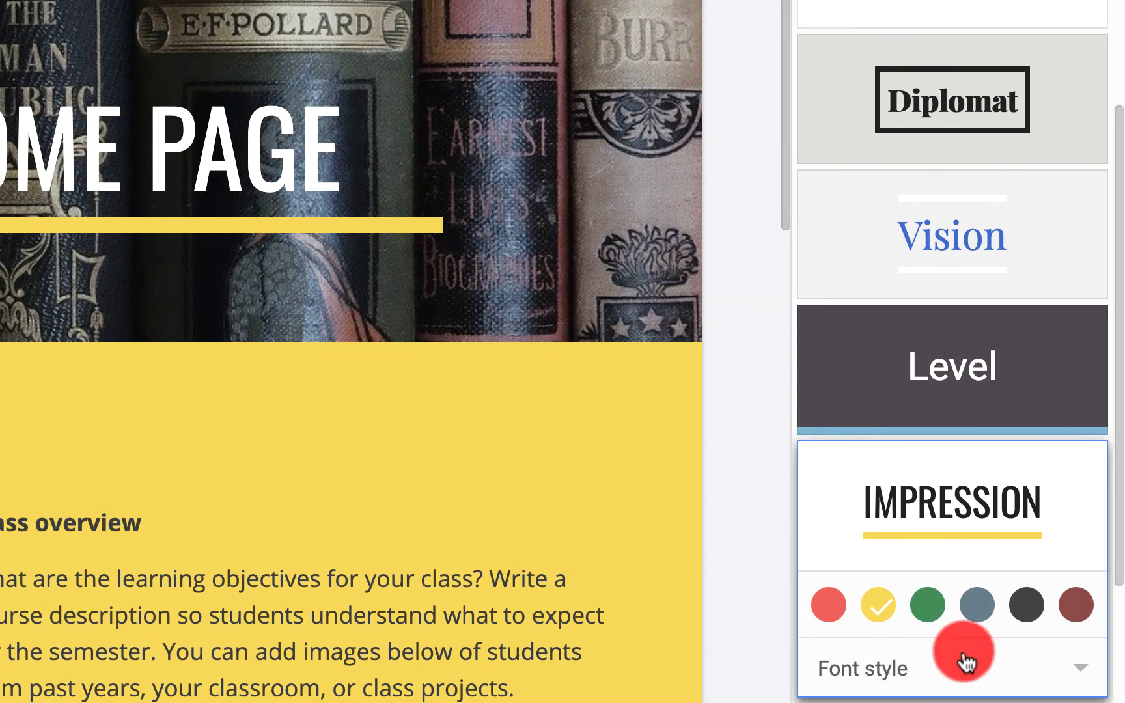
Step: Choose Frank as the Impression theme's font style
{"action": "left_click", "coordinate": [964, 661]}
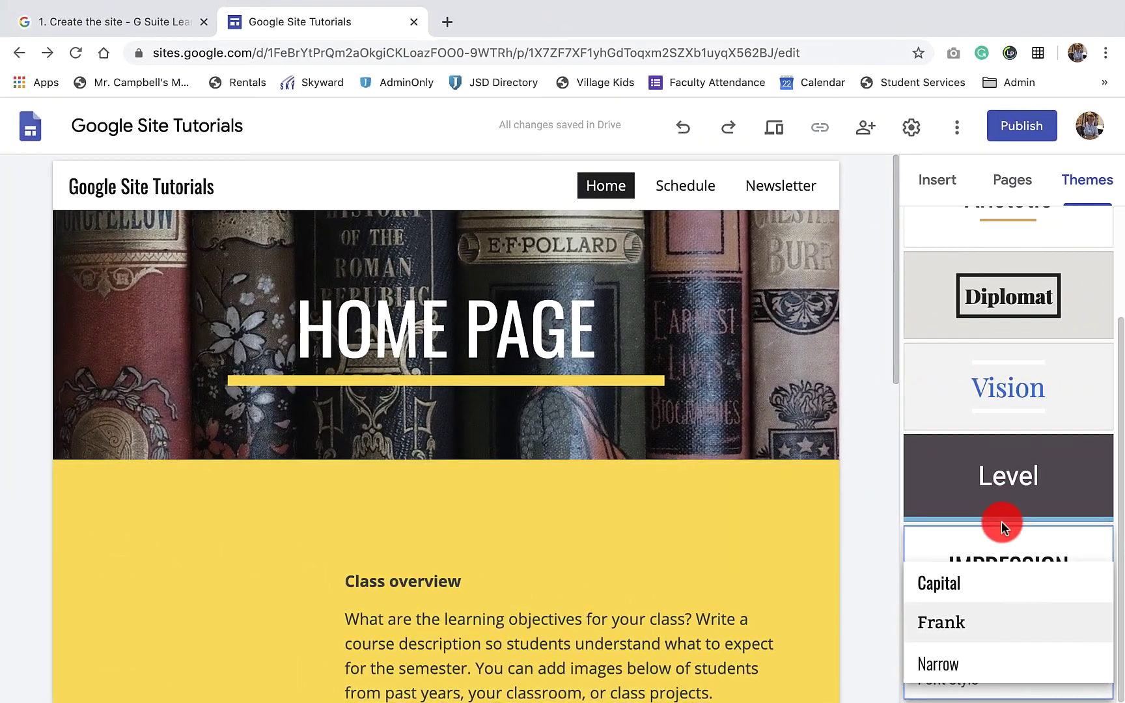
{"action": "left_click", "coordinate": [970, 585]}
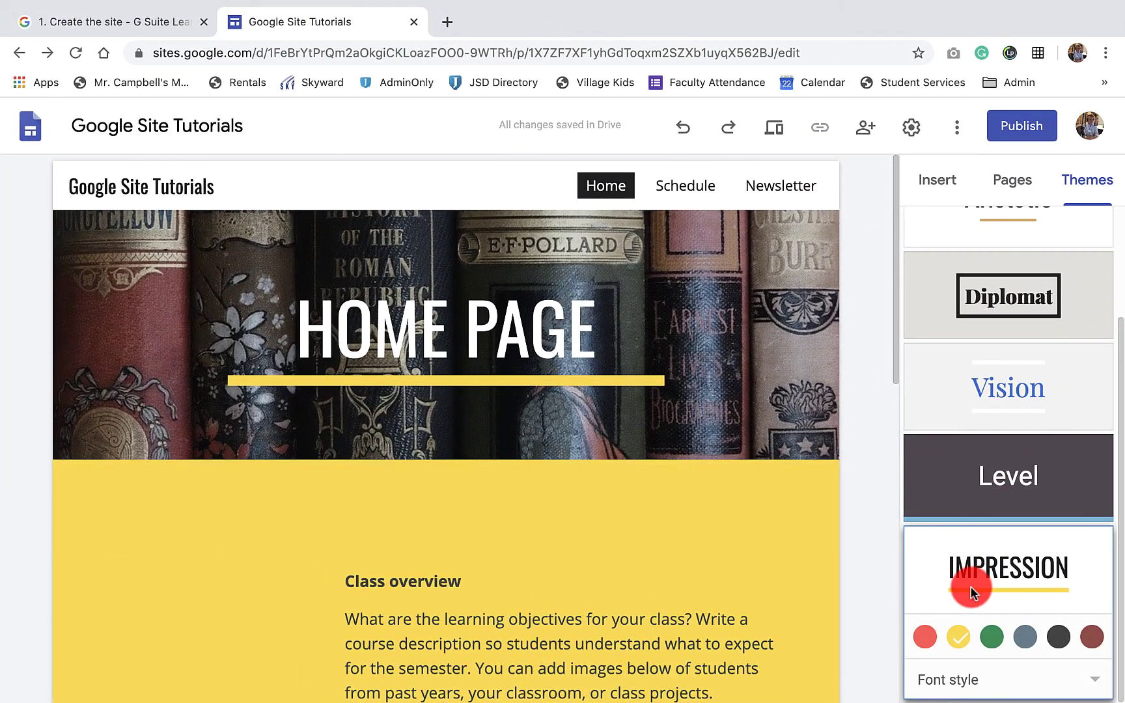
{"action": "left_click", "coordinate": [961, 671]}
{"action": "left_click", "coordinate": [962, 620]}
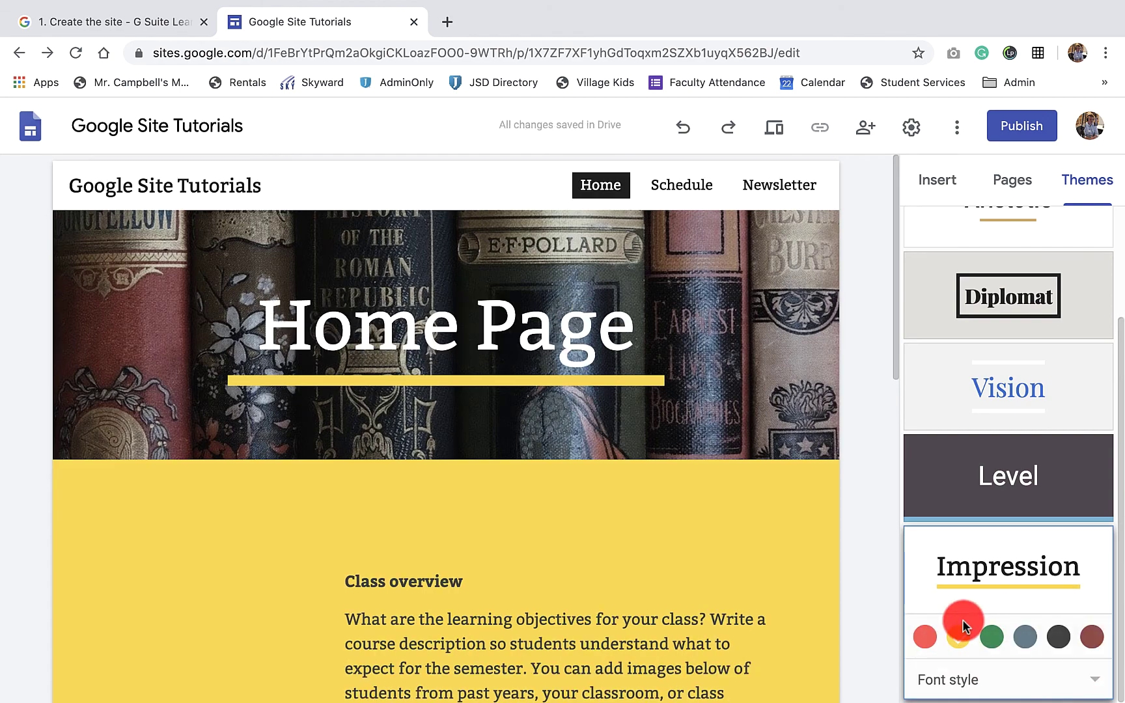